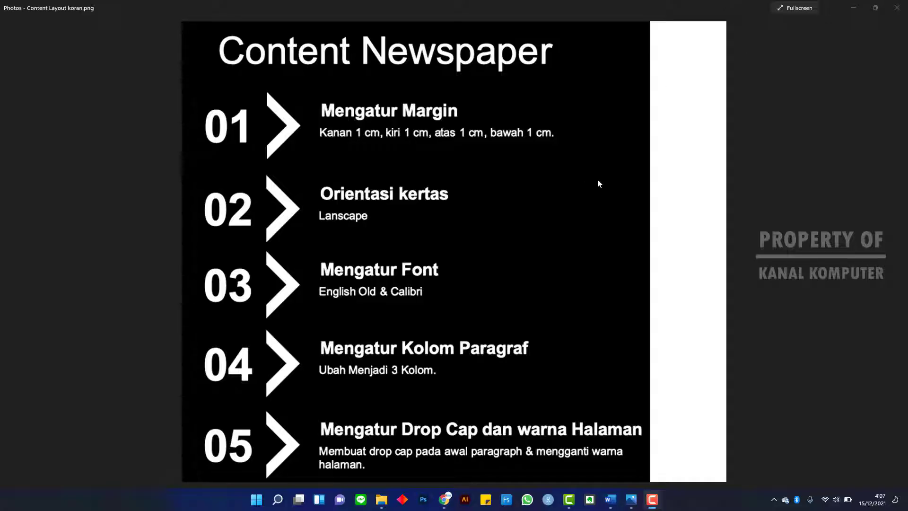
- Search Google for 'dafont' in Chrome
{"action": "left_click", "coordinate": [612, 504]}
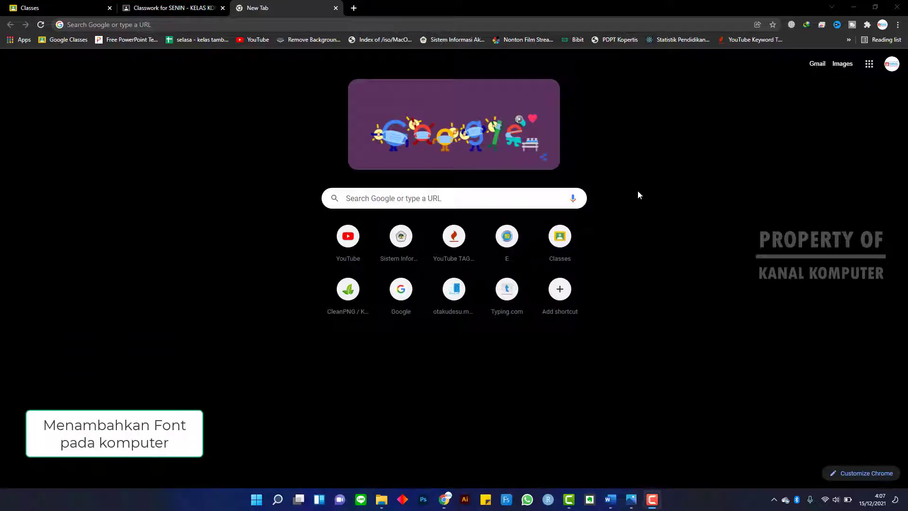
{"action": "left_click", "coordinate": [489, 199]}
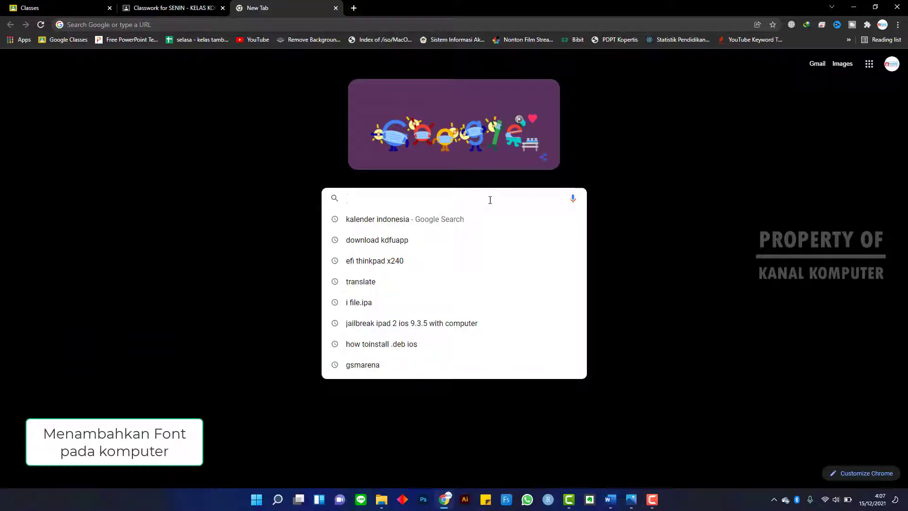
{"action": "type", "text": "dafont"}
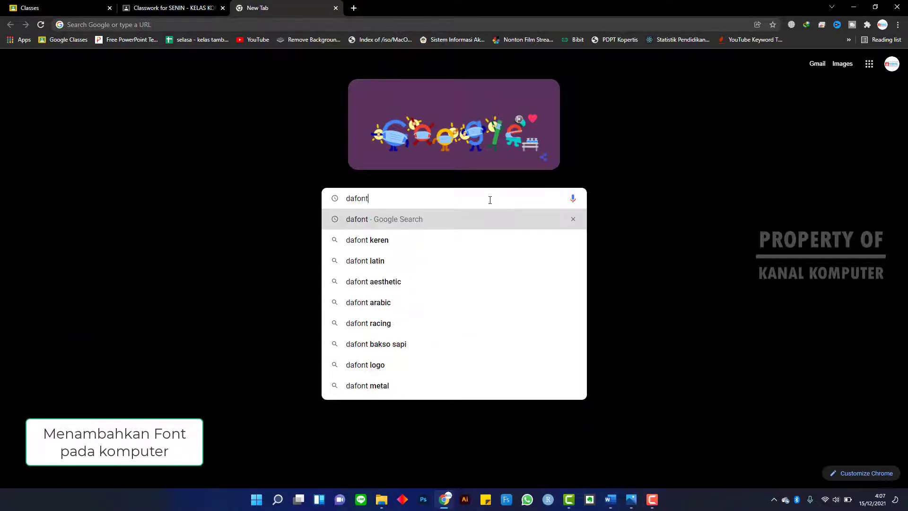
{"action": "key", "text": "Return"}
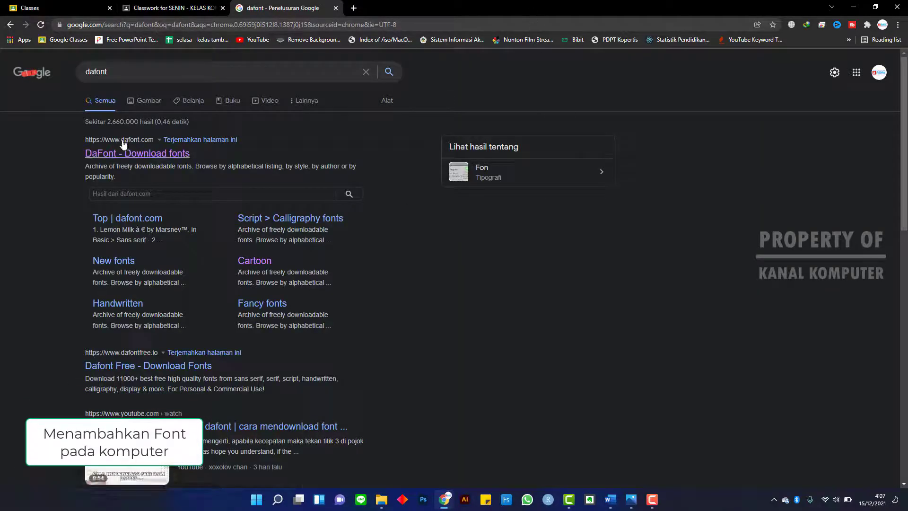
- Open the DaFont site and search it for 'english old' fonts
{"action": "left_click", "coordinate": [119, 154]}
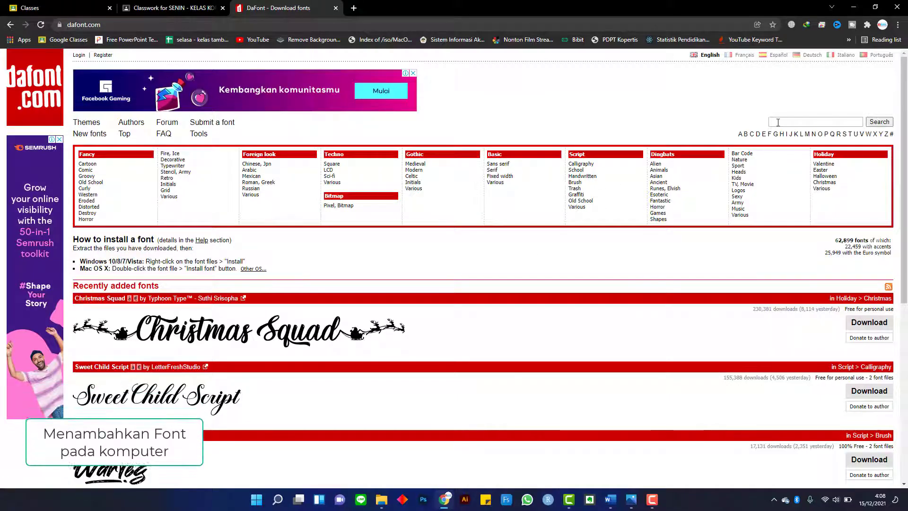
{"action": "left_click", "coordinate": [818, 118]}
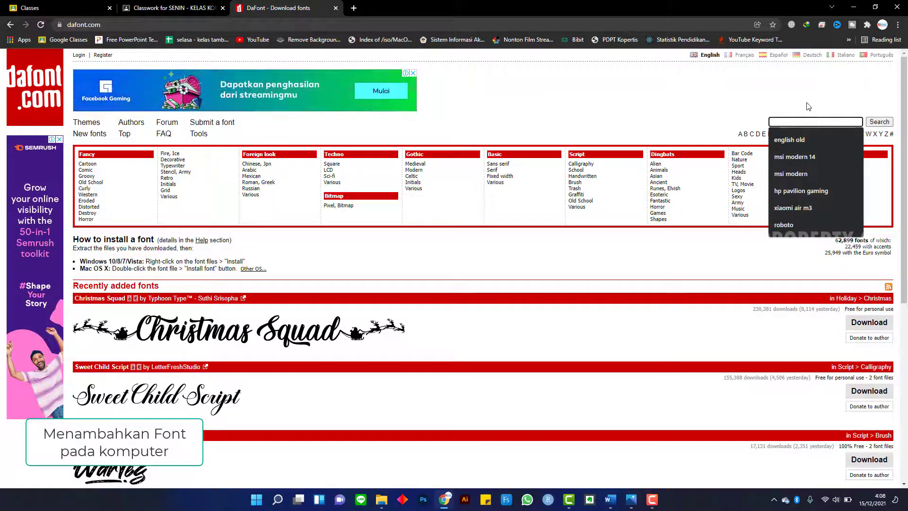
{"action": "type", "text": "english "}
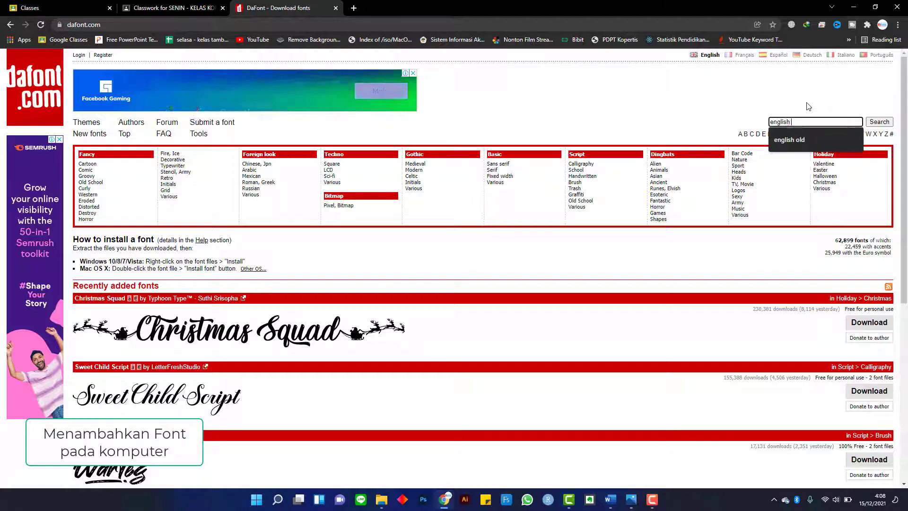
{"action": "type", "text": "old"}
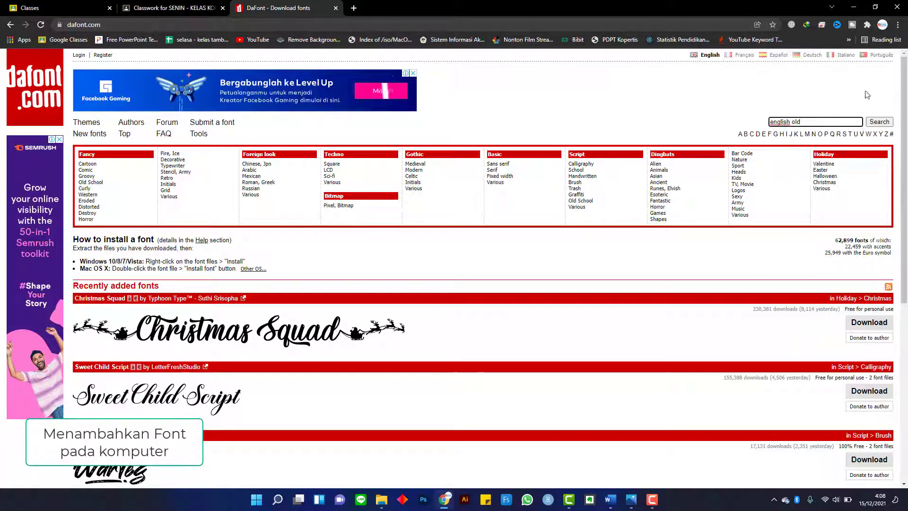
{"action": "left_click", "coordinate": [886, 121]}
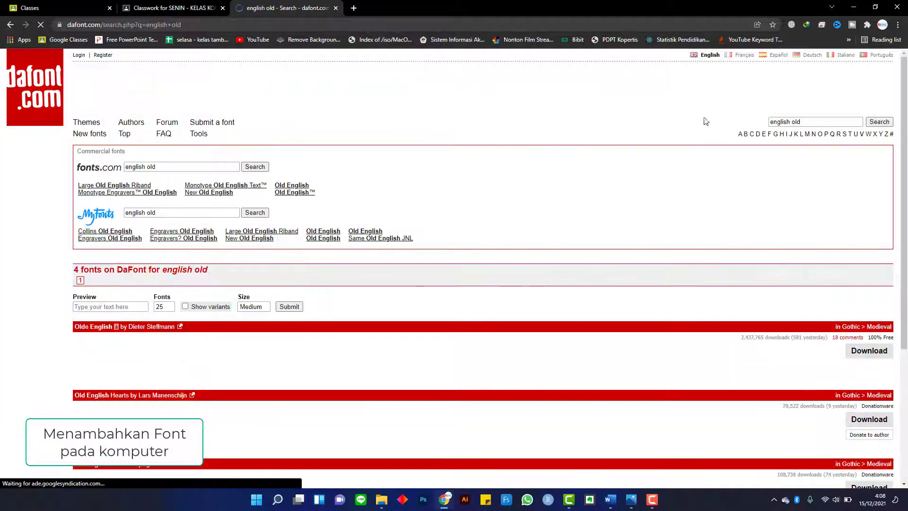
{"action": "scroll", "coordinate": [644, 156], "scroll_direction": "down", "scroll_amount": 4}
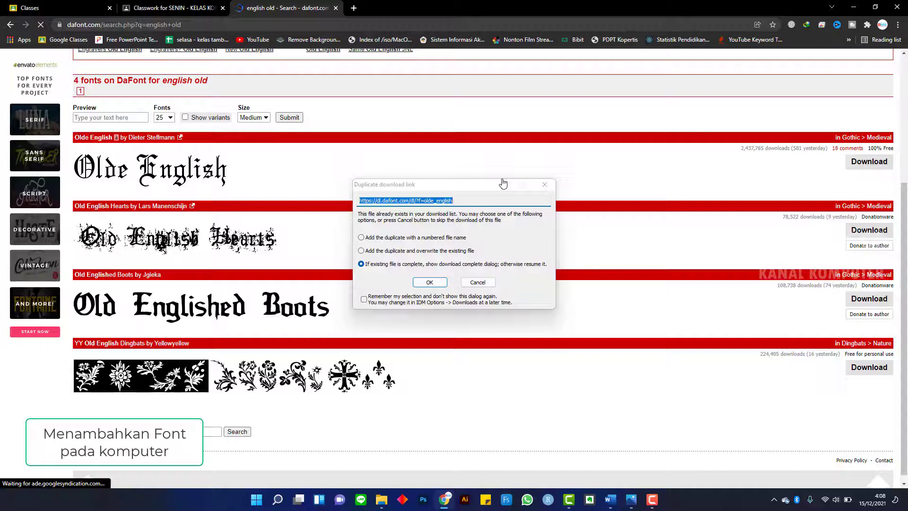
- Confirm the Olde English download, open olde_english.zip and preview OldeEnglish.ttf
{"action": "left_click", "coordinate": [430, 283]}
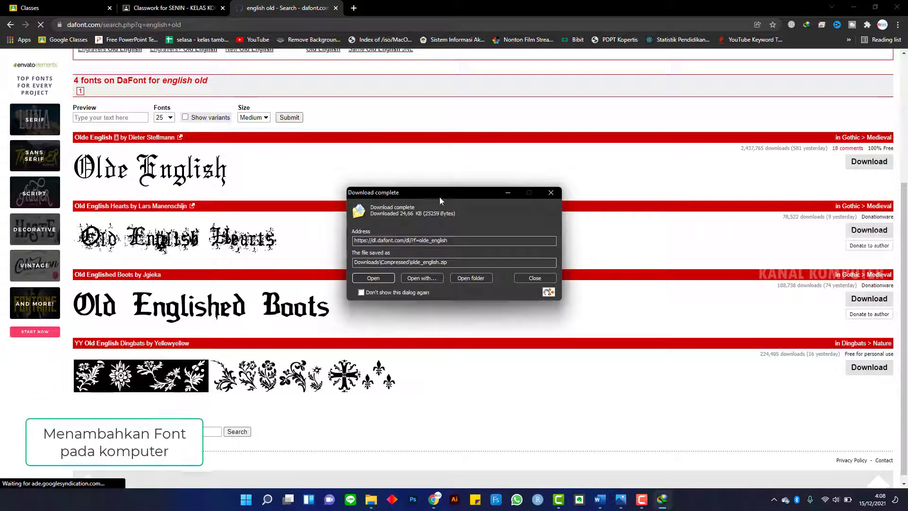
{"action": "left_click_drag", "start_coordinate": [452, 188], "coordinate": [453, 157]}
{"action": "left_click", "coordinate": [374, 247]}
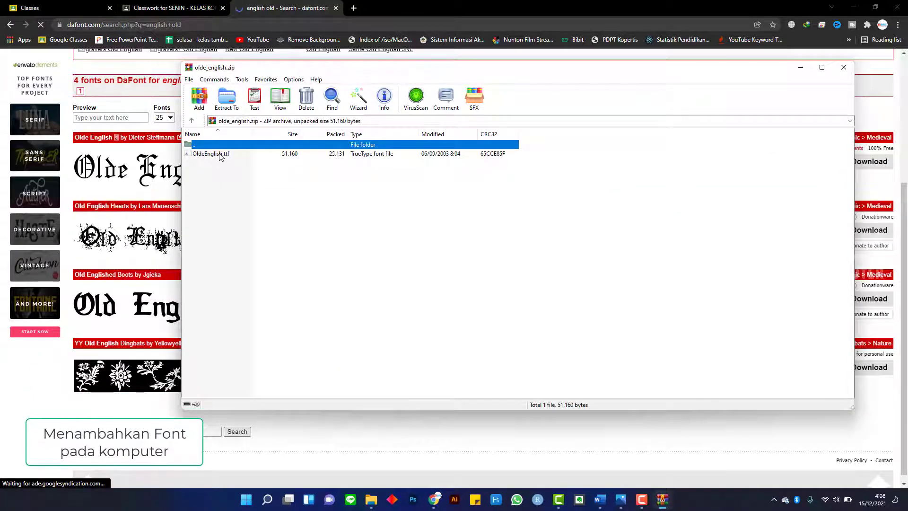
{"action": "double_click", "coordinate": [220, 154]}
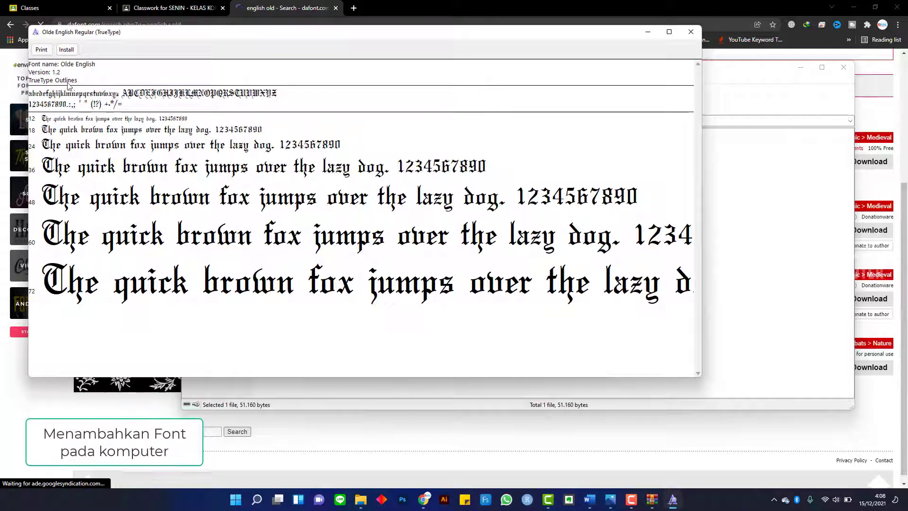
- Install the Olde English font, replacing the existing copy, and close its preview
{"action": "left_click", "coordinate": [66, 50]}
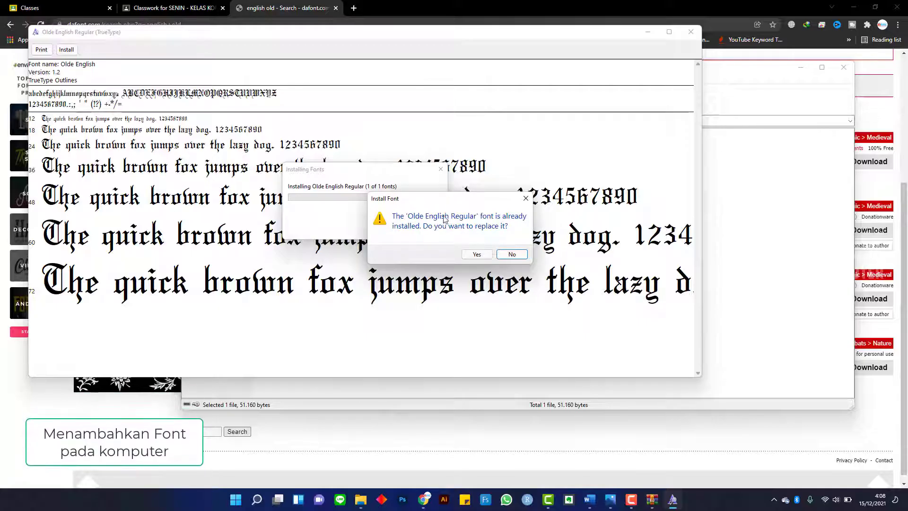
{"action": "left_click", "coordinate": [525, 198]}
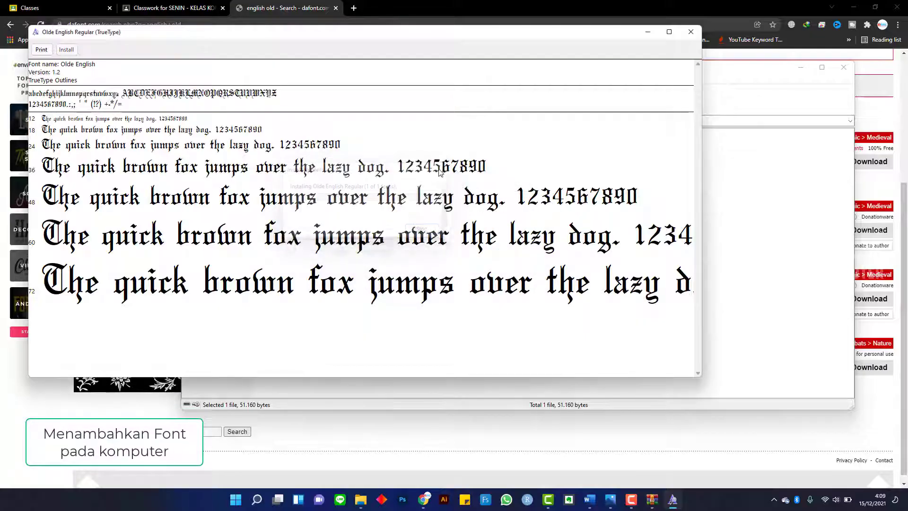
{"action": "left_click_drag", "start_coordinate": [563, 33], "coordinate": [550, 79]}
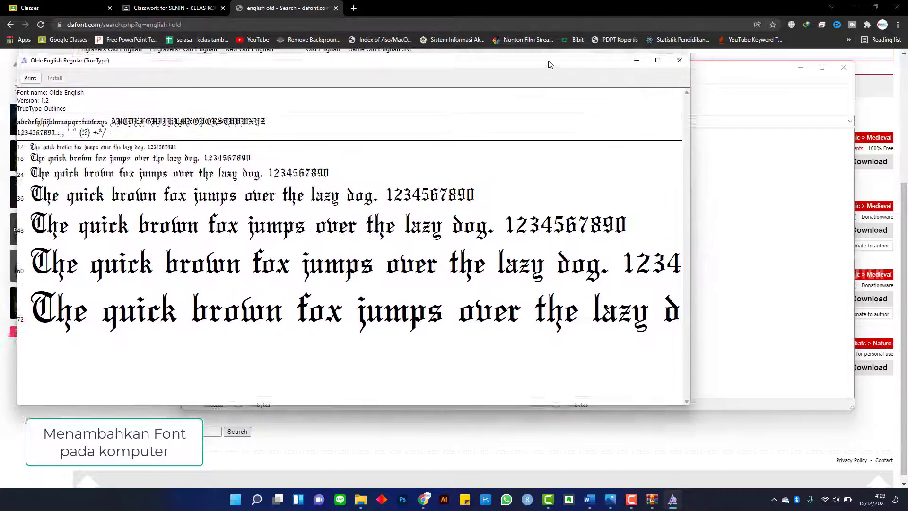
{"action": "left_click", "coordinate": [676, 78]}
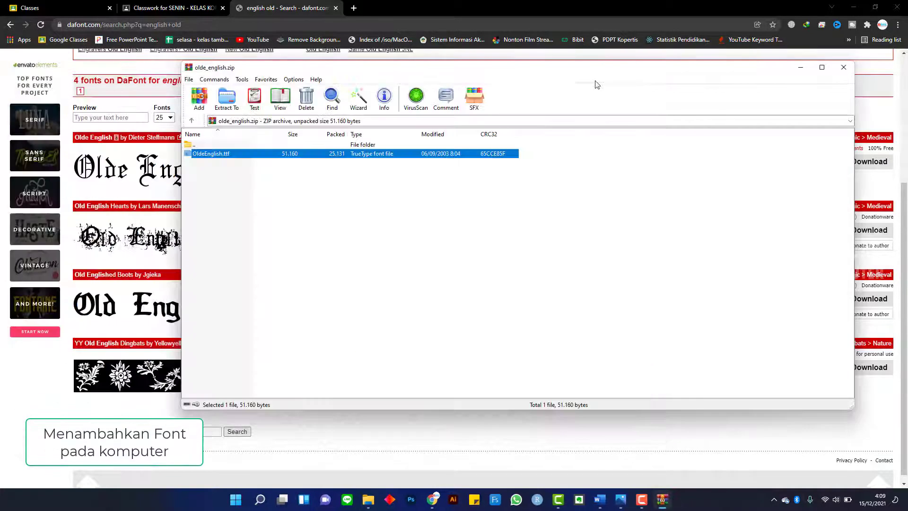
{"action": "left_click_drag", "start_coordinate": [625, 73], "coordinate": [523, 81]}
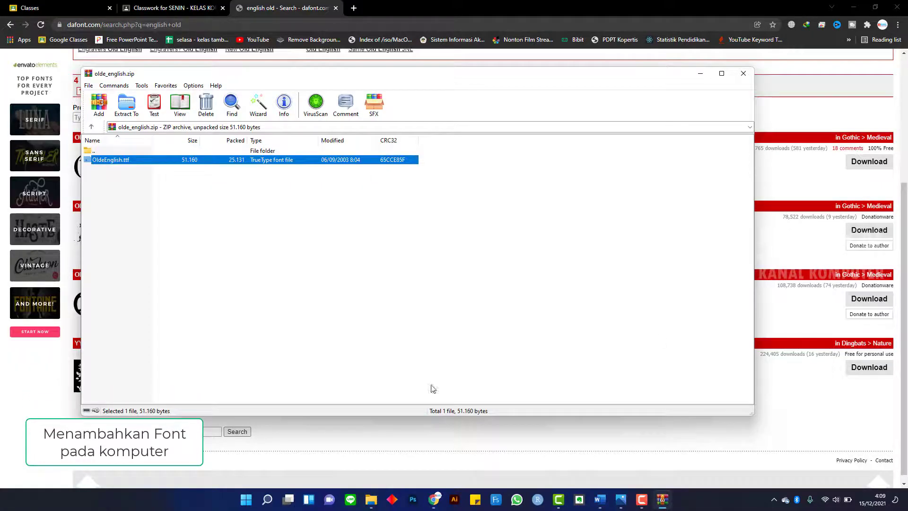
- Return to the KORONAVIRUS document in Word and try typing 'English' into the Font box
{"action": "left_click", "coordinate": [600, 499]}
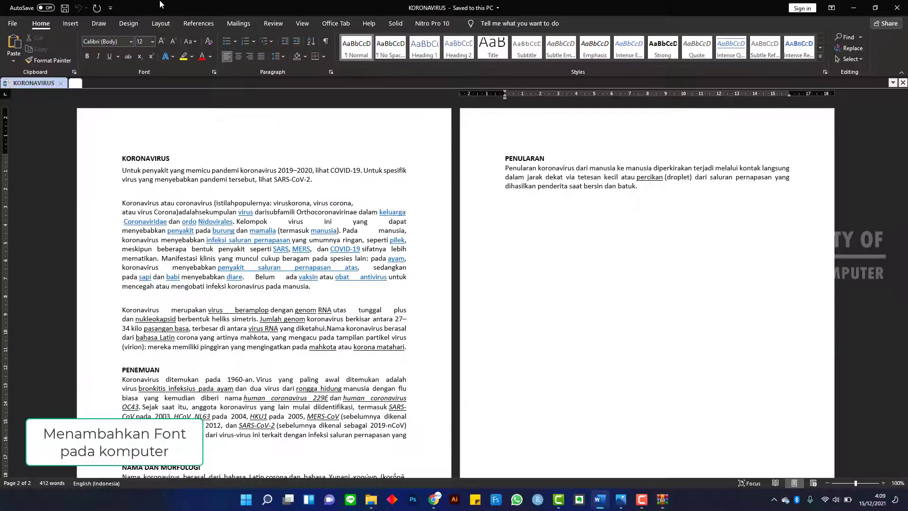
{"action": "left_click", "coordinate": [131, 42]}
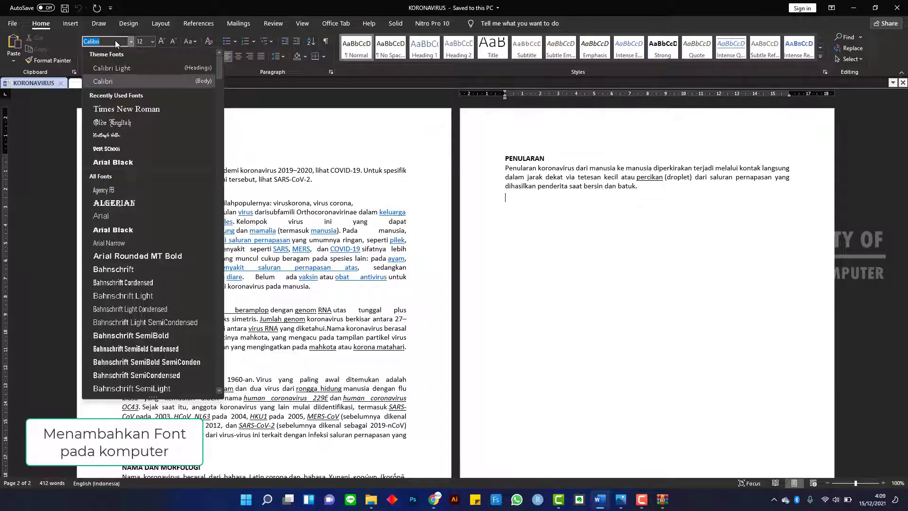
{"action": "type", "text": "English"}
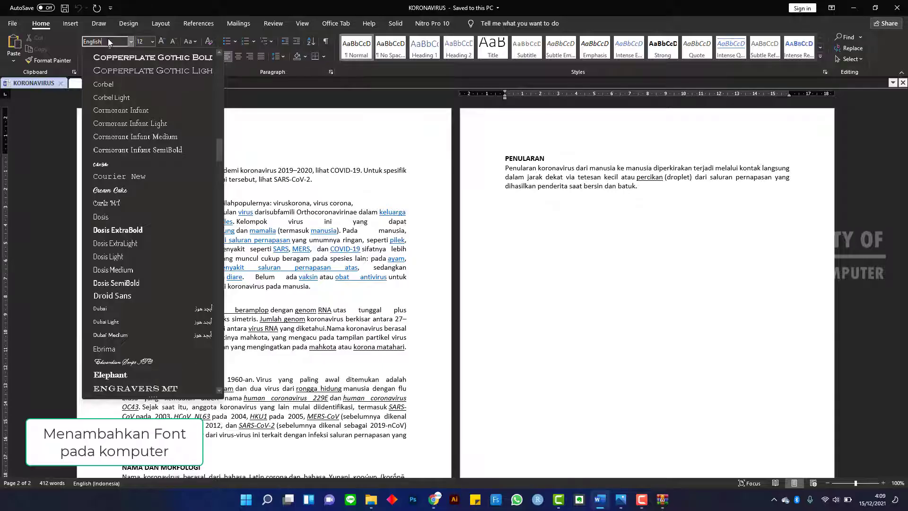
{"action": "key", "text": "BackSpace"}
{"action": "key", "text": "BackSpace"}
{"action": "key", "text": "BackSpace"}
{"action": "left_click", "coordinate": [129, 44]}
- Scroll the font list to Olde English and select it
{"action": "left_click", "coordinate": [129, 42]}
{"action": "scroll", "coordinate": [133, 192], "scroll_direction": "down", "scroll_amount": 5}
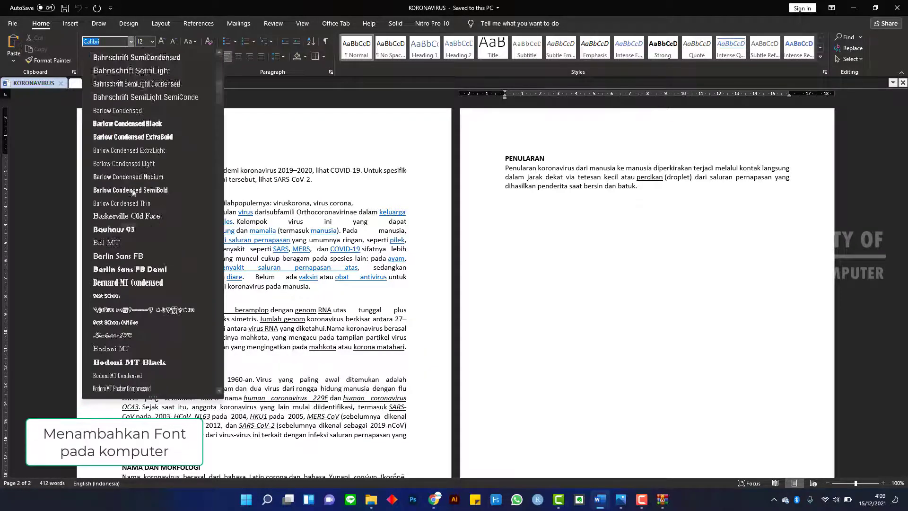
{"action": "scroll", "coordinate": [133, 192], "scroll_direction": "down", "scroll_amount": 10}
{"action": "scroll", "coordinate": [134, 191], "scroll_direction": "down", "scroll_amount": 10}
{"action": "scroll", "coordinate": [135, 187], "scroll_direction": "down", "scroll_amount": 10}
{"action": "scroll", "coordinate": [134, 187], "scroll_direction": "down", "scroll_amount": 10}
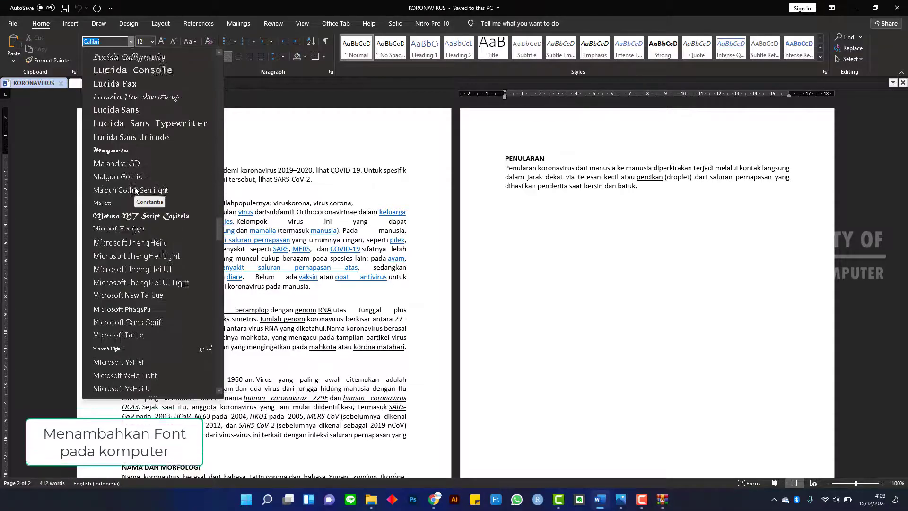
{"action": "scroll", "coordinate": [134, 189], "scroll_direction": "down", "scroll_amount": 10}
{"action": "scroll", "coordinate": [135, 189], "scroll_direction": "down", "scroll_amount": 10}
{"action": "scroll", "coordinate": [134, 188], "scroll_direction": "down", "scroll_amount": 10}
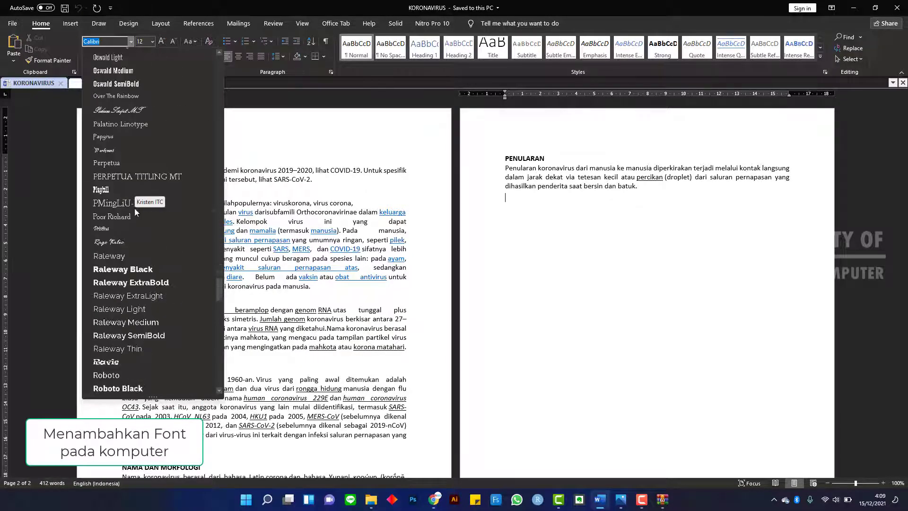
{"action": "scroll", "coordinate": [135, 208], "scroll_direction": "down", "scroll_amount": 5}
{"action": "scroll", "coordinate": [134, 209], "scroll_direction": "down", "scroll_amount": 5}
{"action": "scroll", "coordinate": [134, 210], "scroll_direction": "down", "scroll_amount": 5}
{"action": "scroll", "coordinate": [134, 211], "scroll_direction": "down", "scroll_amount": 5}
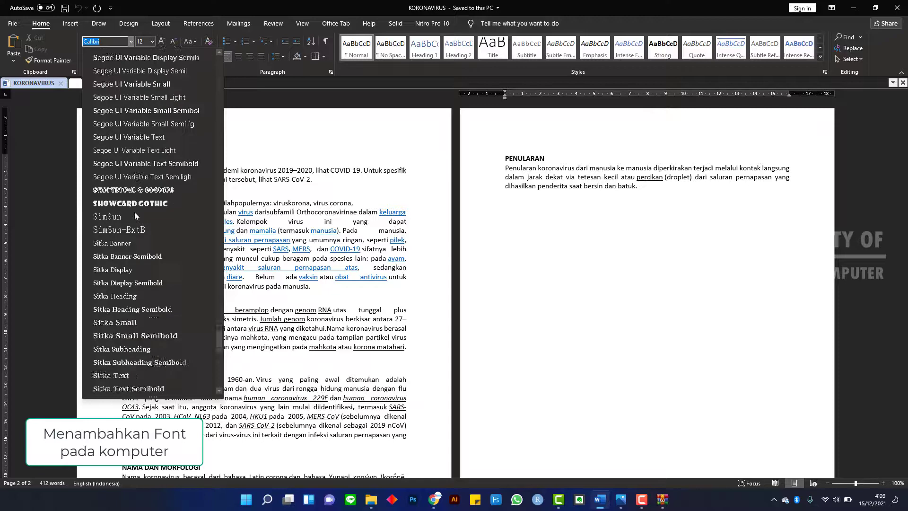
{"action": "scroll", "coordinate": [134, 212], "scroll_direction": "down", "scroll_amount": 3}
{"action": "scroll", "coordinate": [135, 212], "scroll_direction": "down", "scroll_amount": 4}
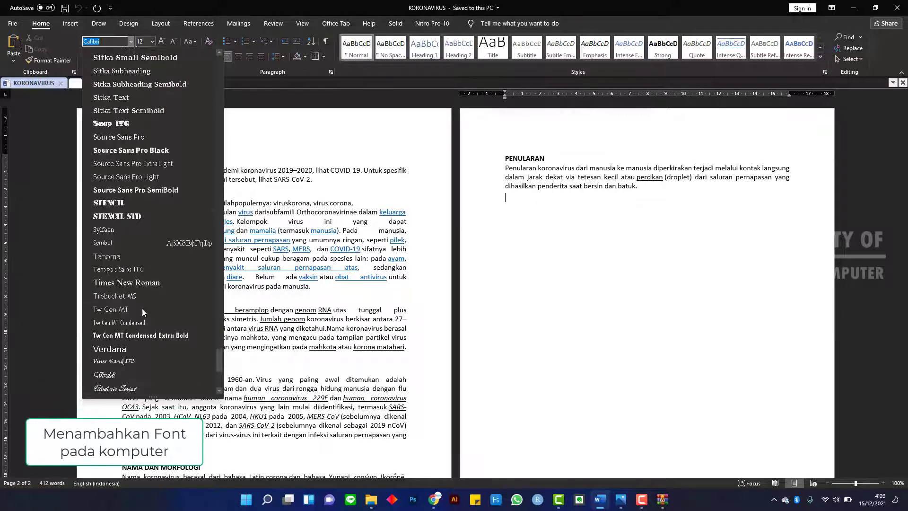
{"action": "scroll", "coordinate": [160, 293], "scroll_direction": "up", "scroll_amount": 6}
{"action": "scroll", "coordinate": [161, 291], "scroll_direction": "up", "scroll_amount": 8}
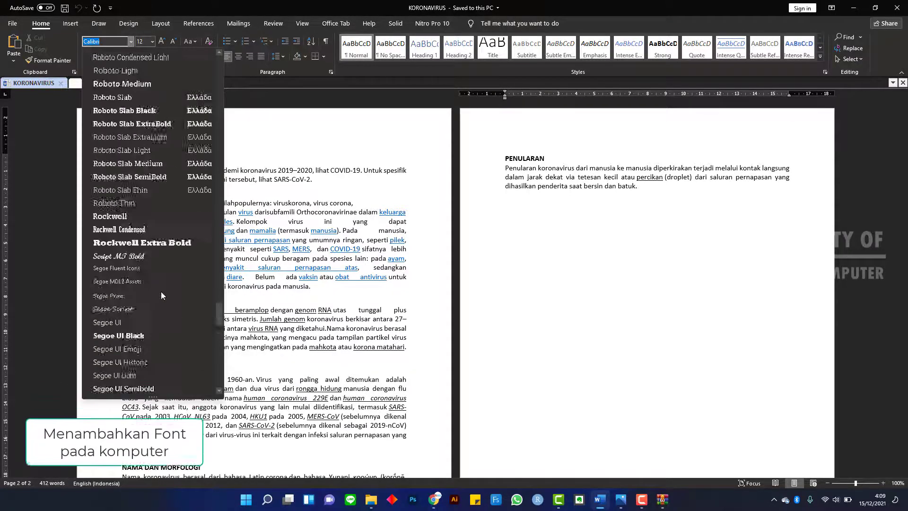
{"action": "scroll", "coordinate": [161, 292], "scroll_direction": "up", "scroll_amount": 5}
{"action": "scroll", "coordinate": [158, 227], "scroll_direction": "up", "scroll_amount": 8}
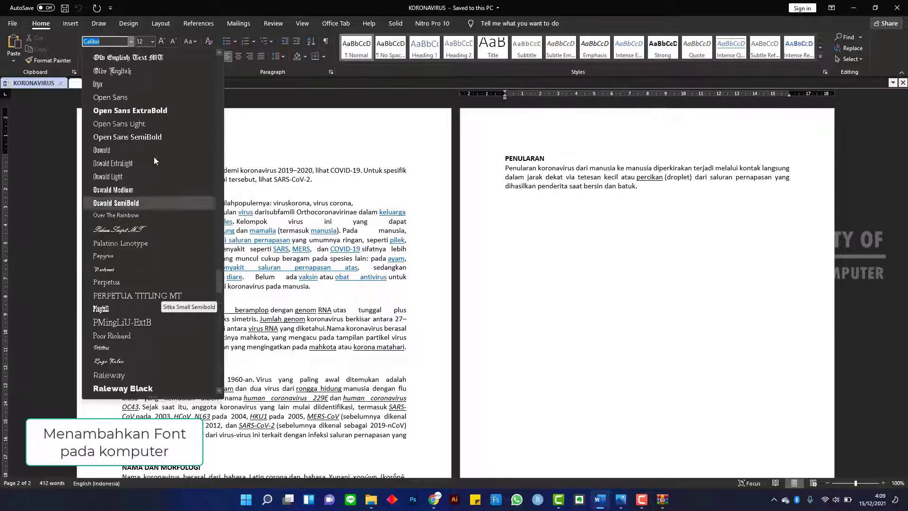
{"action": "scroll", "coordinate": [161, 90], "scroll_direction": "up", "scroll_amount": 1}
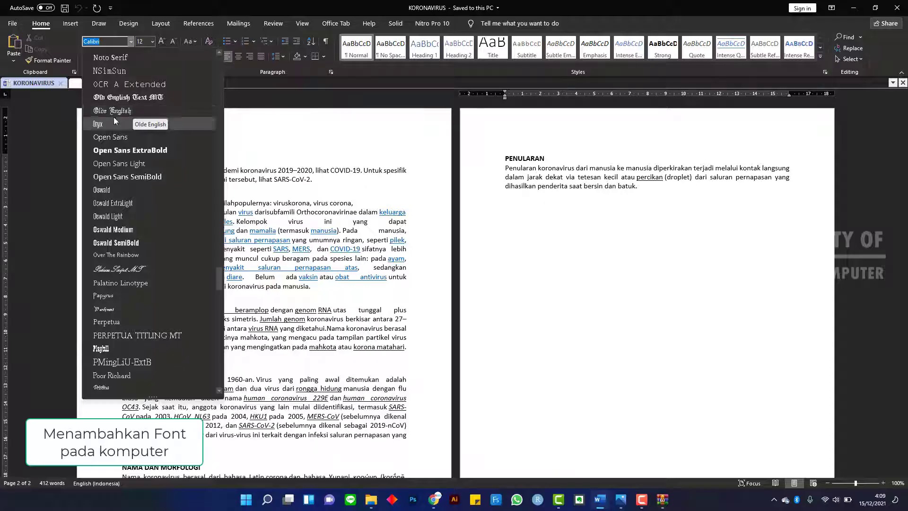
{"action": "left_click", "coordinate": [137, 110]}
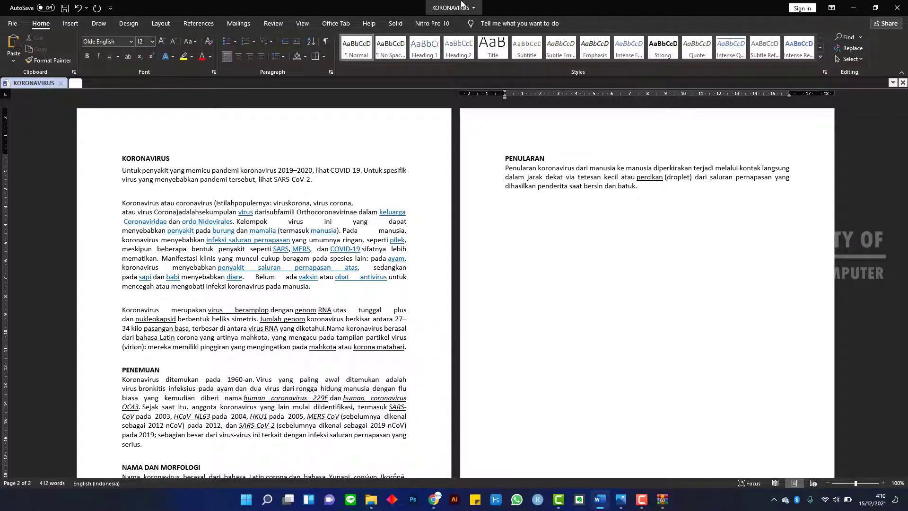
{"action": "mouse_move", "coordinate": [261, 231]}
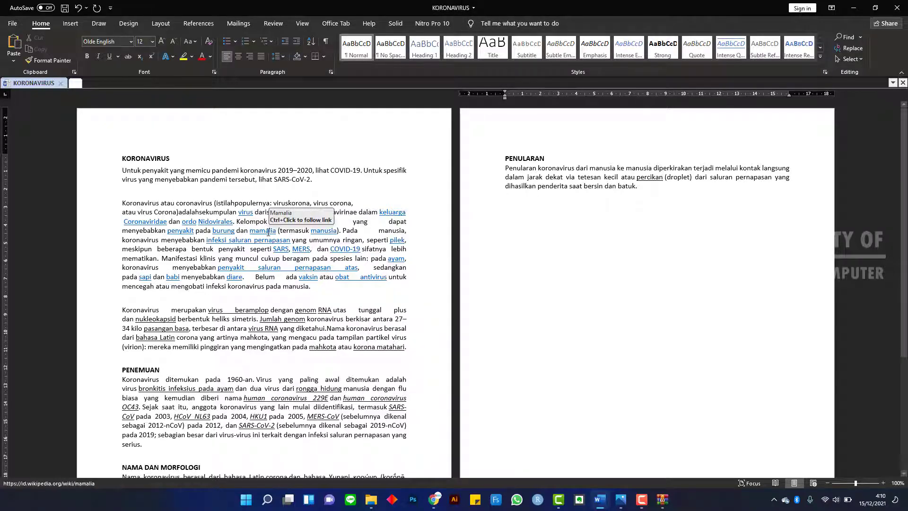
- Create a new blank document, Document2, with Ctrl+N
{"action": "key", "text": "ctrl+n"}
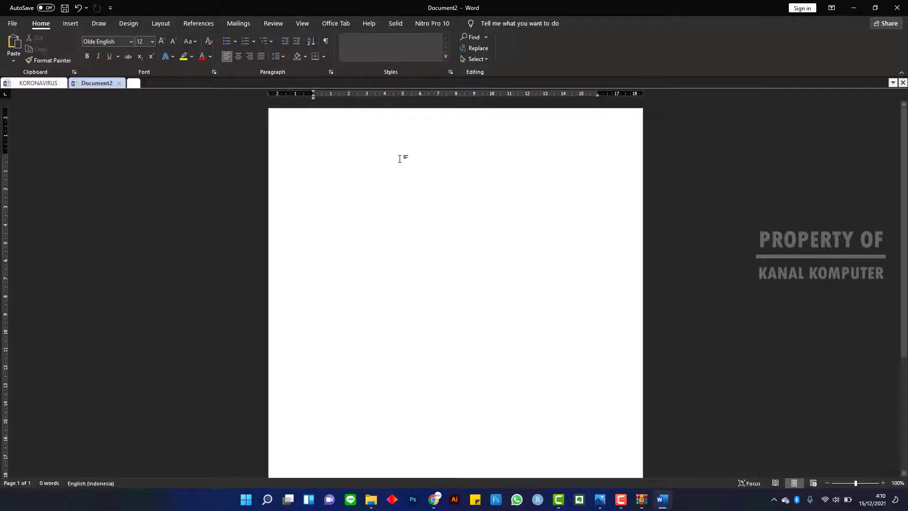
- Switch the page orientation to Landscape
{"action": "left_click", "coordinate": [158, 24]}
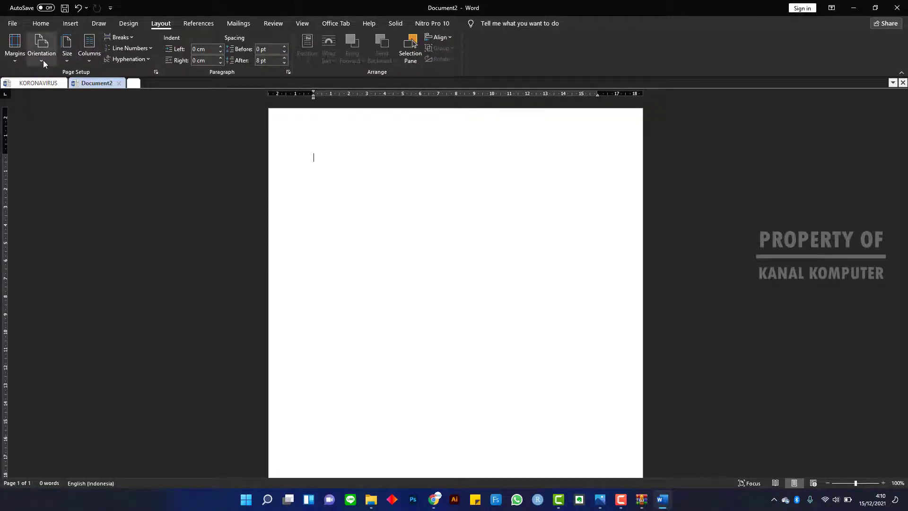
{"action": "left_click", "coordinate": [44, 60]}
{"action": "left_click", "coordinate": [54, 103]}
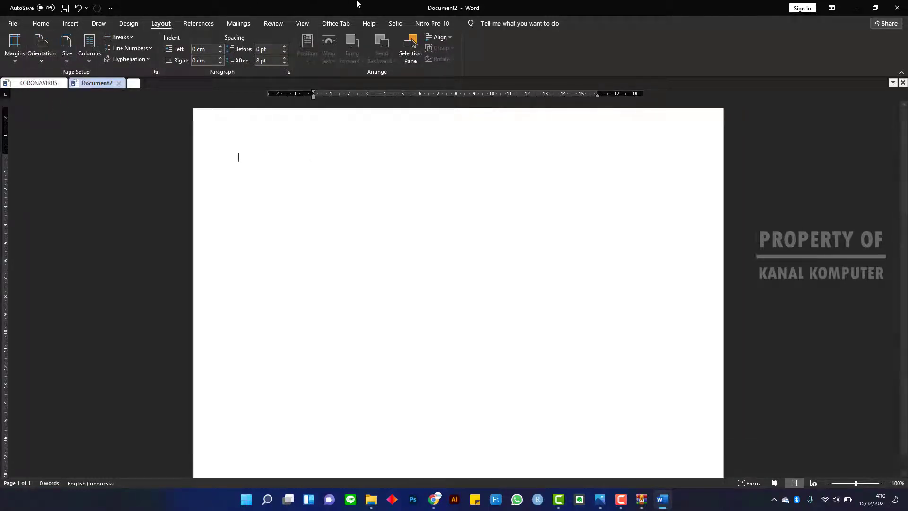
- Set the top, bottom, left and right margins to 1 cm
{"action": "left_click", "coordinate": [19, 61]}
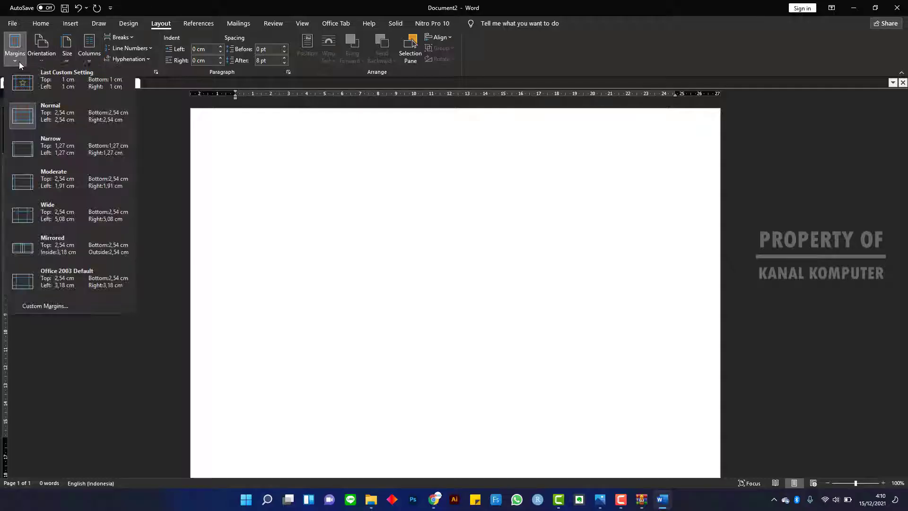
{"action": "left_click", "coordinate": [52, 308]}
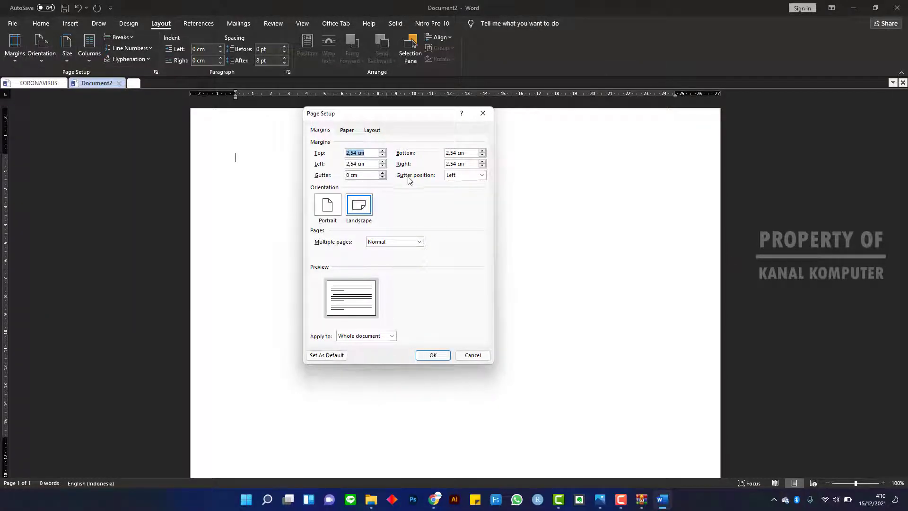
{"action": "left_click", "coordinate": [357, 153]}
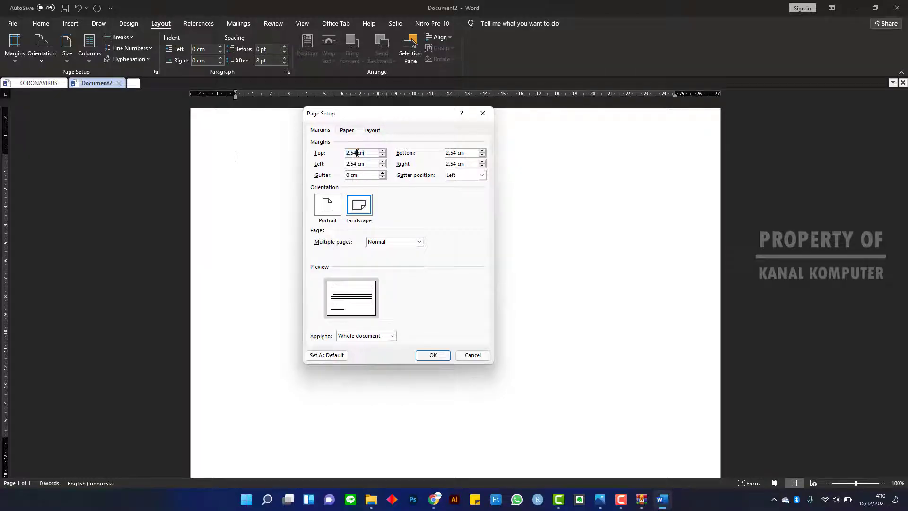
{"action": "double_click", "coordinate": [348, 153]}
{"action": "type", "text": "1"}
{"action": "double_click", "coordinate": [357, 164]}
{"action": "type", "text": "1"}
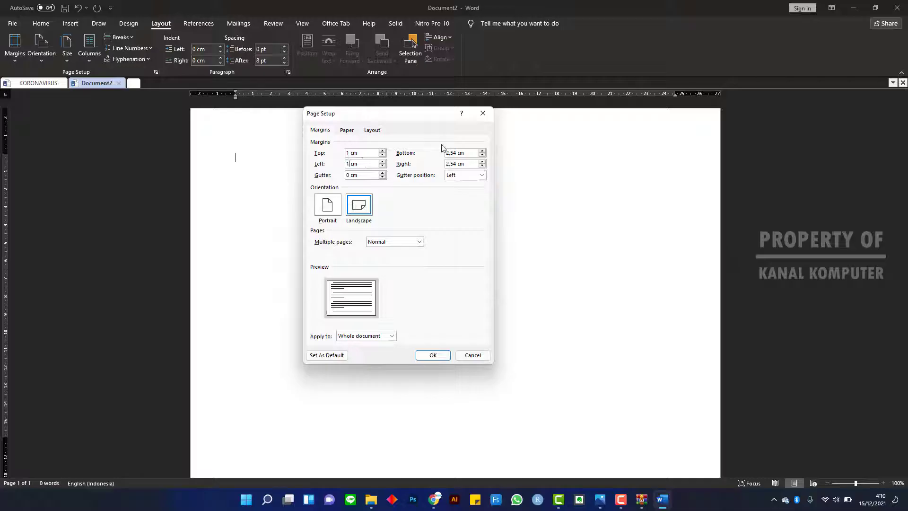
{"action": "double_click", "coordinate": [452, 153]}
{"action": "type", "text": "1"}
{"action": "double_click", "coordinate": [452, 164]}
{"action": "type", "text": "1"}
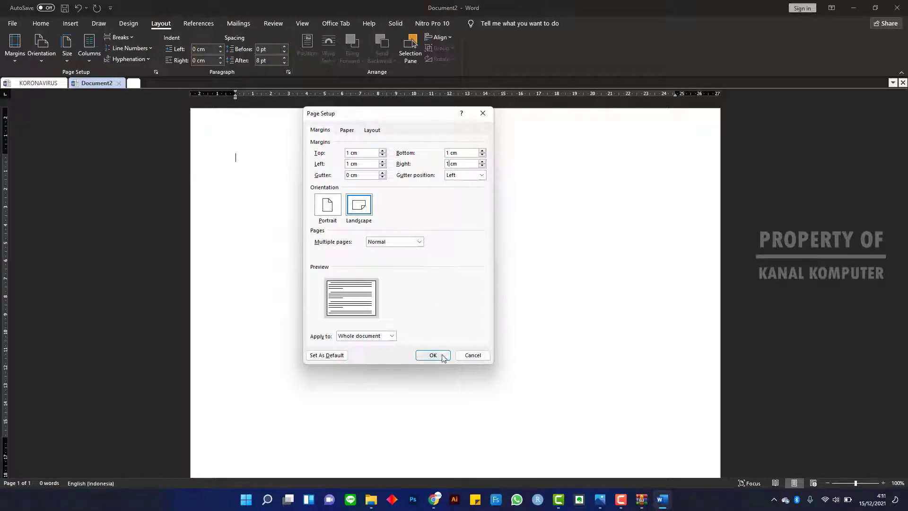
{"action": "left_click", "coordinate": [438, 359]}
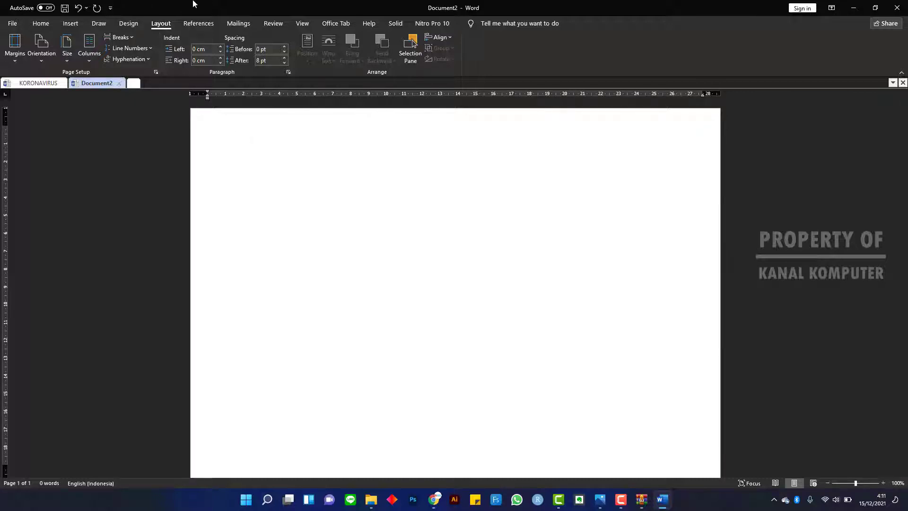
{"action": "left_click", "coordinate": [120, 37]}
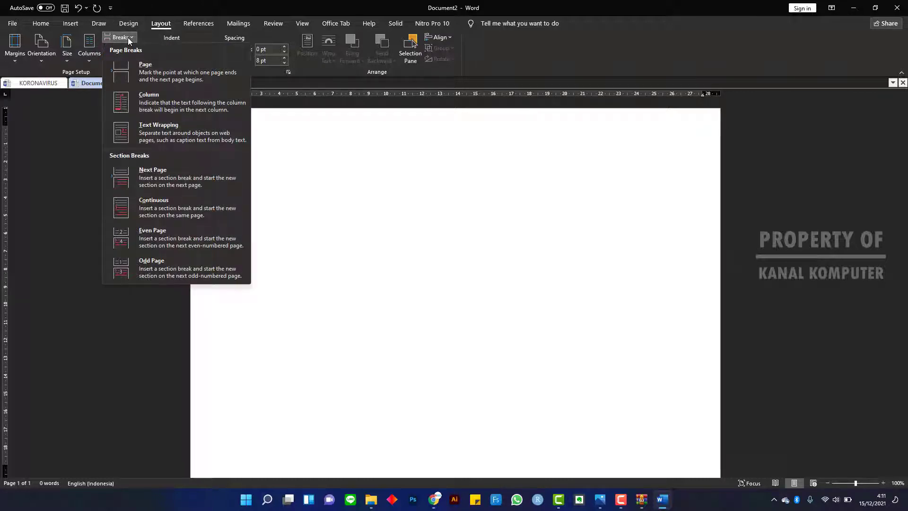
- Insert a continuous section break at the start of the page
{"action": "left_click", "coordinate": [171, 212]}
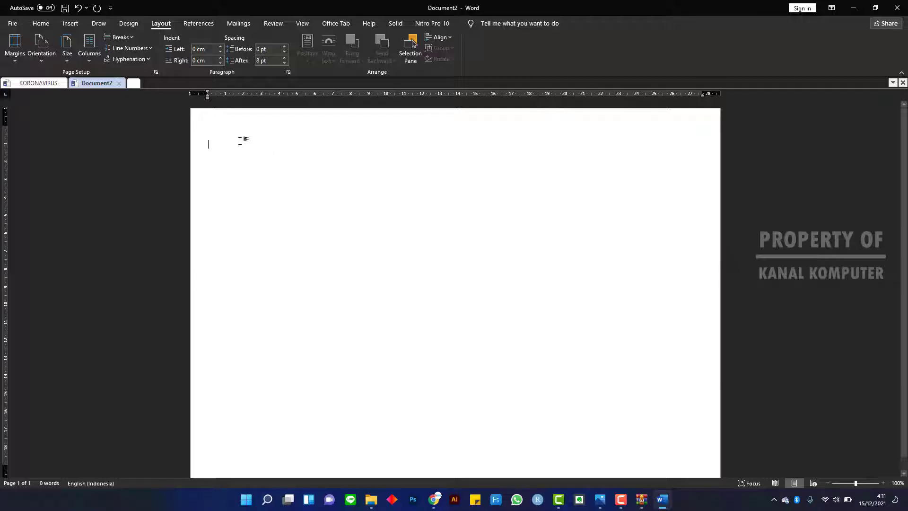
{"action": "left_click", "coordinate": [47, 24]}
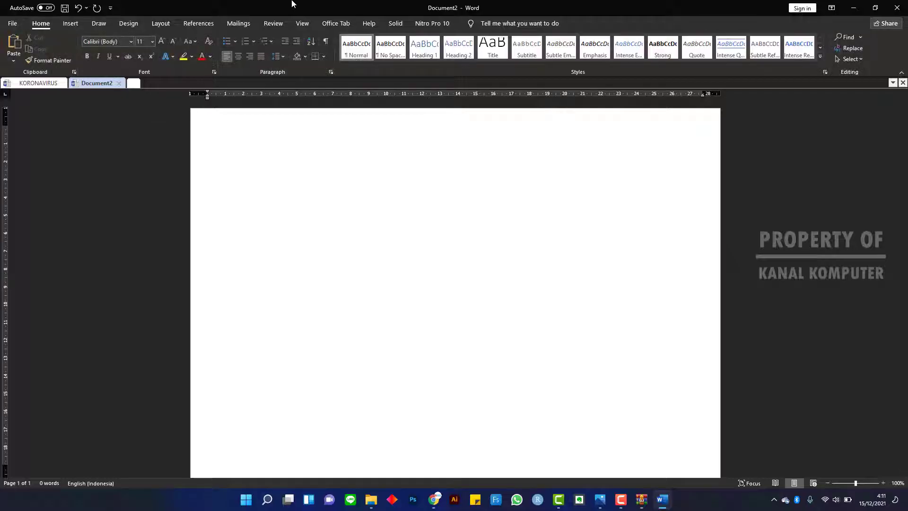
{"action": "left_click", "coordinate": [131, 41]}
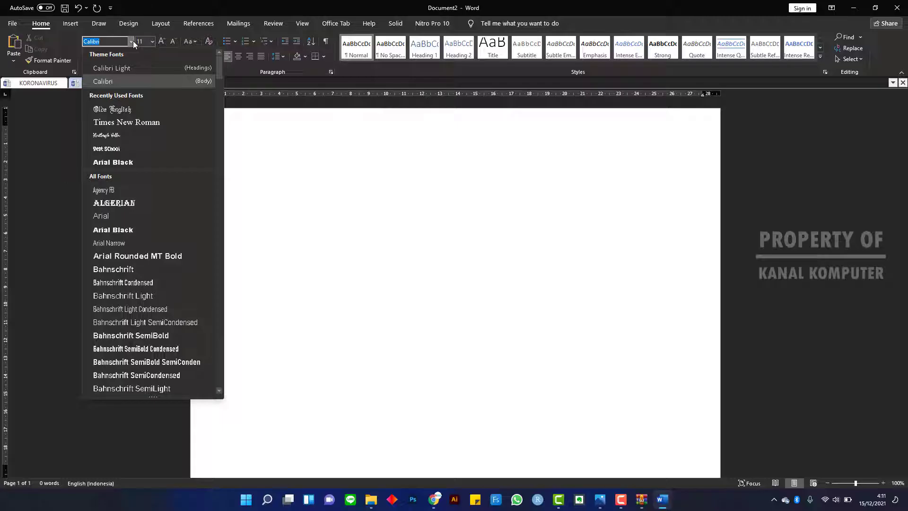
- Type the heading 'Hot News' in Olde English, sized 48 pt and centred
{"action": "left_click", "coordinate": [148, 109]}
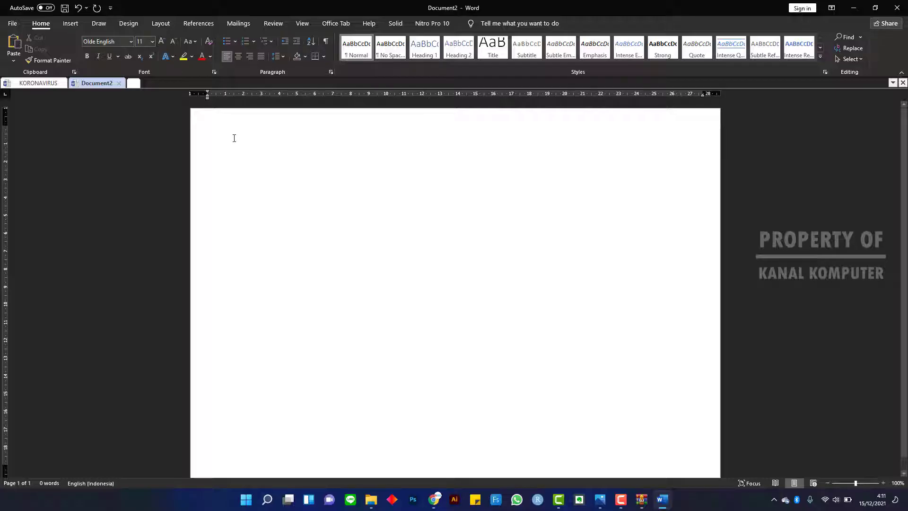
{"action": "type", "text": "at "}
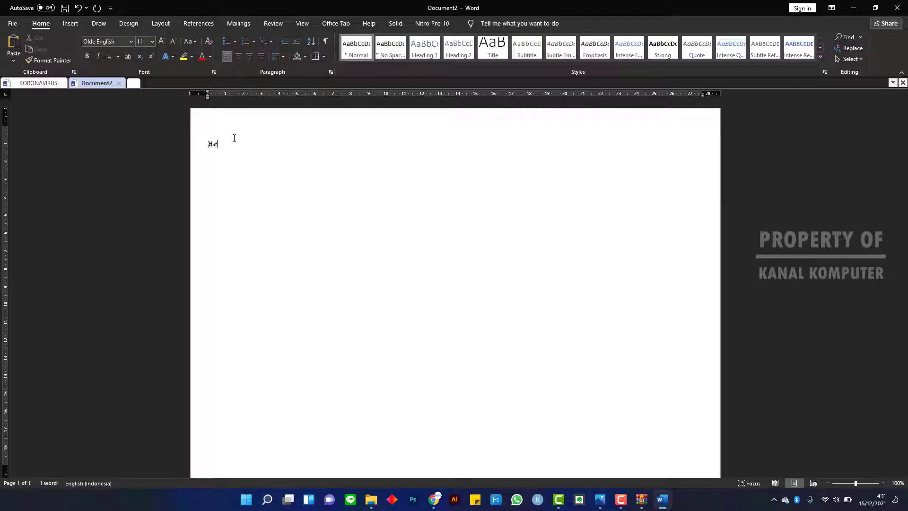
{"action": "type", "text": "Na"}
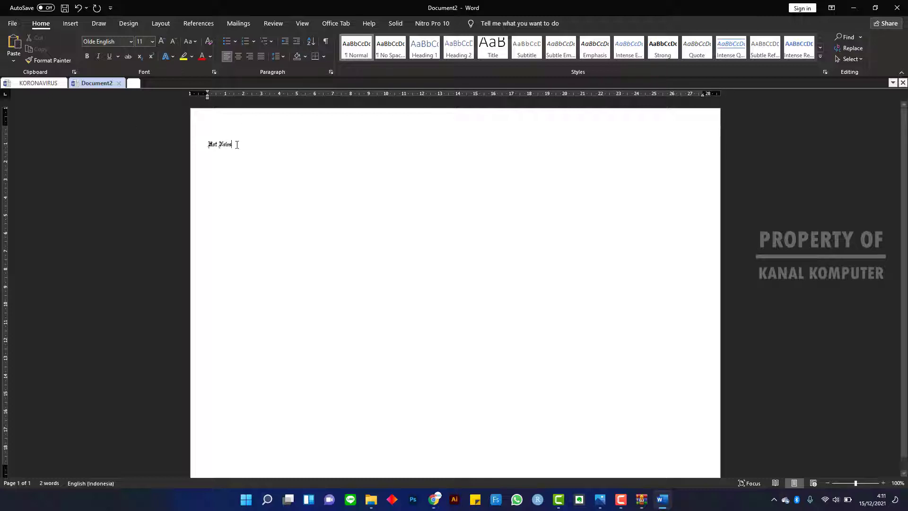
{"action": "left_click_drag", "start_coordinate": [237, 145], "coordinate": [208, 144]}
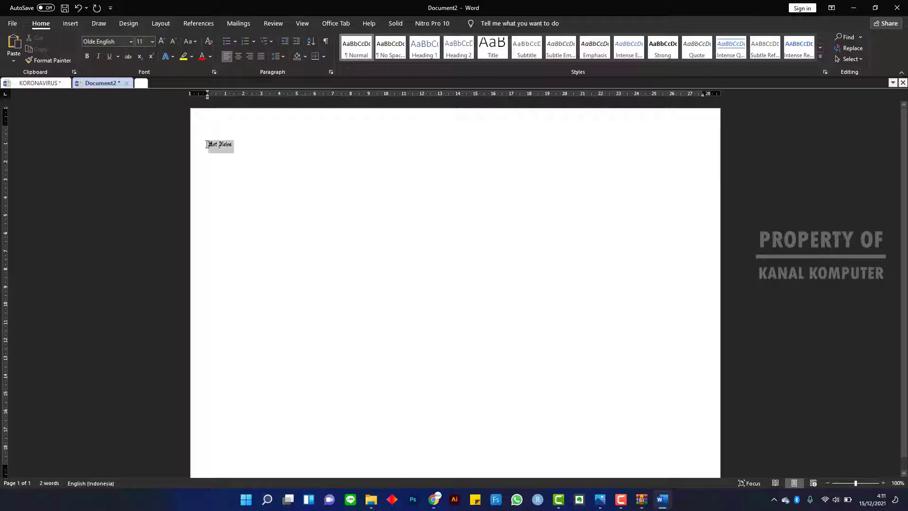
{"action": "left_click", "coordinate": [152, 42]}
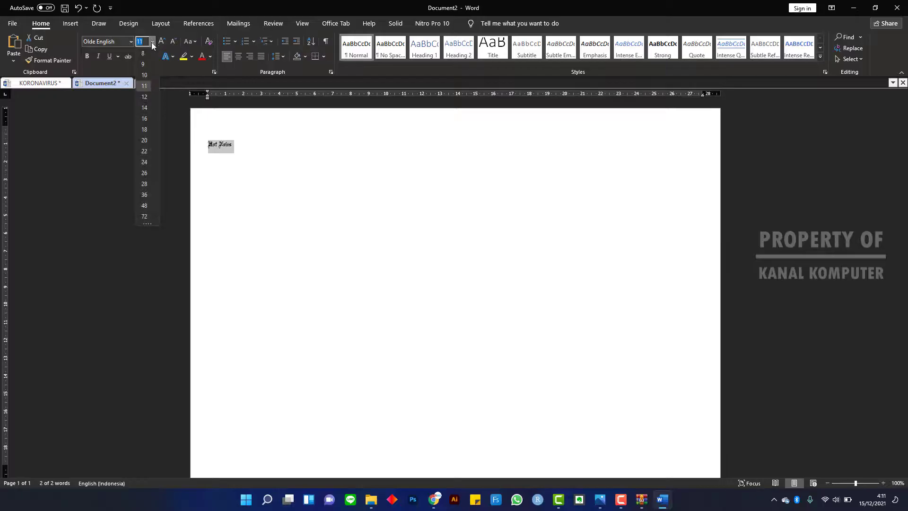
{"action": "left_click", "coordinate": [145, 205]}
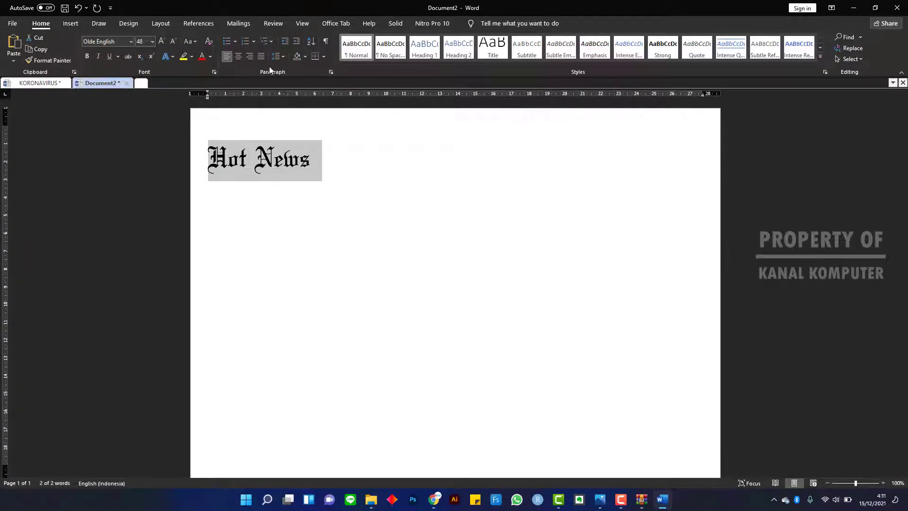
{"action": "left_click", "coordinate": [239, 56]}
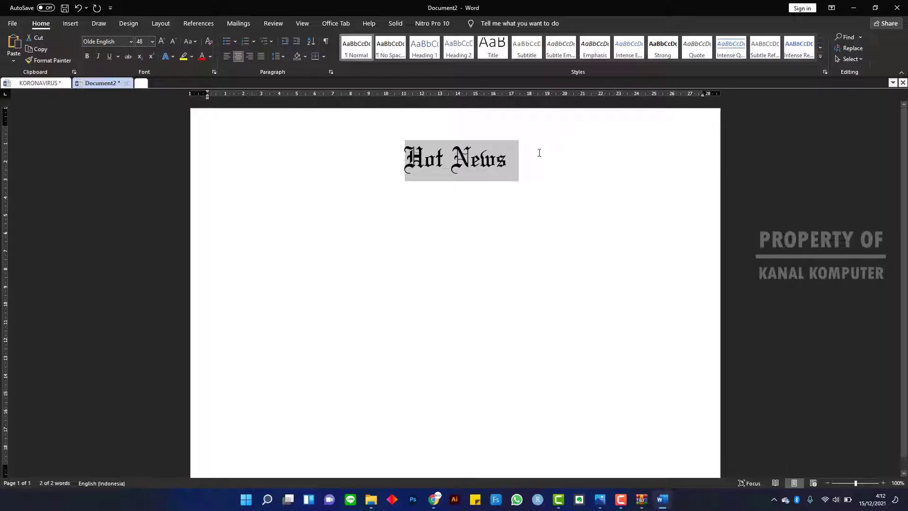
- Reselect the whole Hot News heading line
{"action": "left_click", "coordinate": [516, 163]}
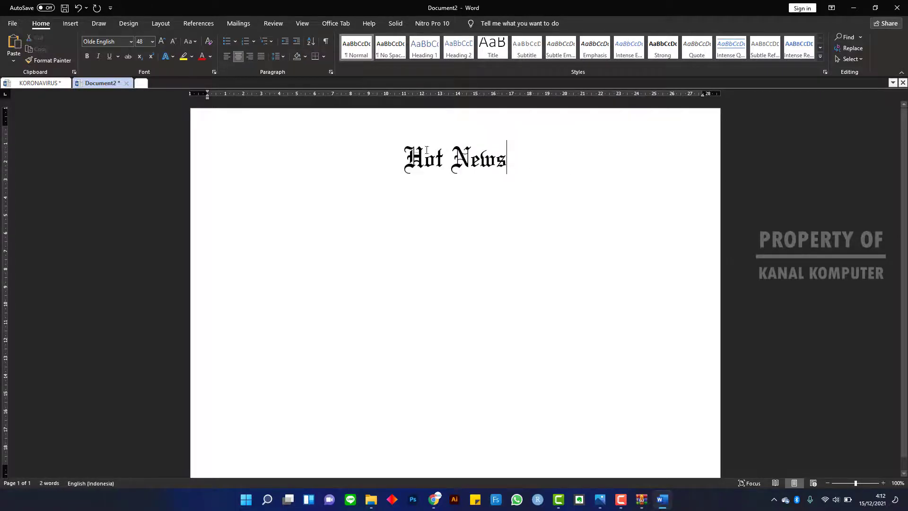
{"action": "left_click", "coordinate": [450, 138]}
{"action": "key", "text": "Down"}
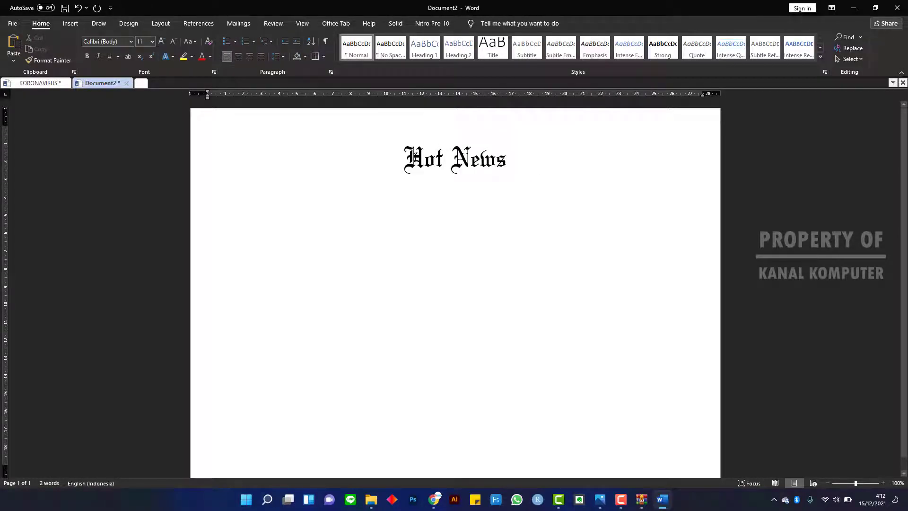
{"action": "key", "text": "Left"}
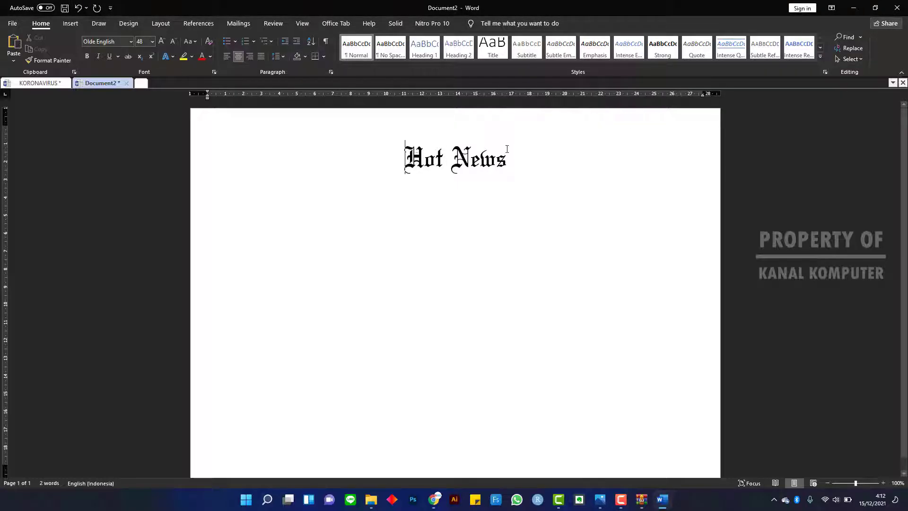
{"action": "left_click", "coordinate": [517, 159]}
{"action": "left_click_drag", "start_coordinate": [515, 159], "coordinate": [408, 160]}
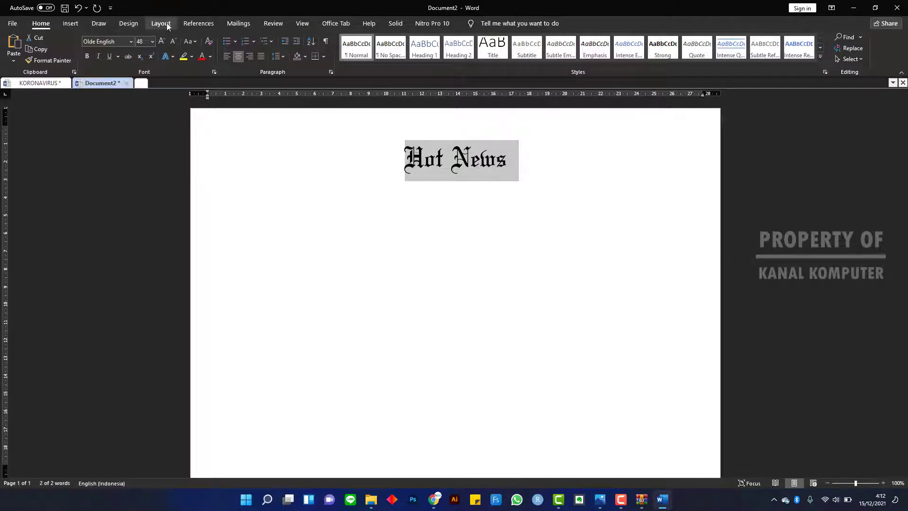
- Open Borders and Shading and give the heading paragraph a box border
{"action": "left_click", "coordinate": [128, 24]}
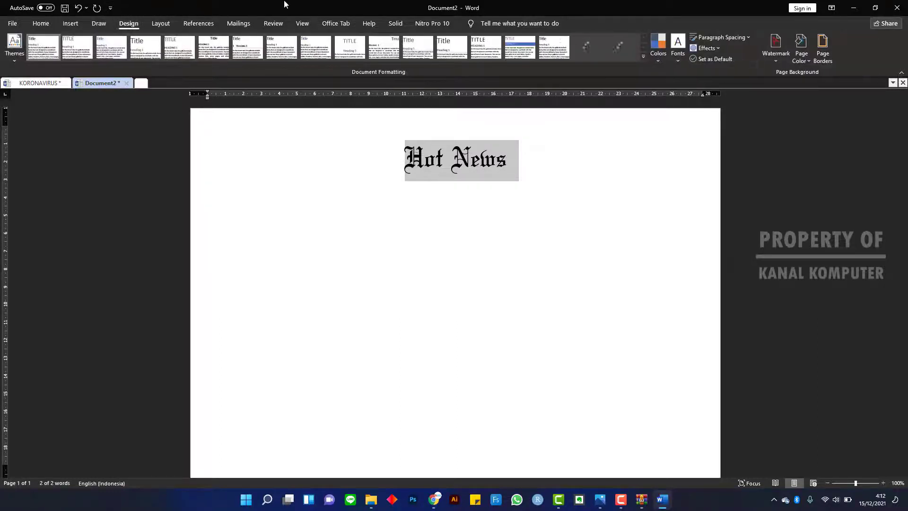
{"action": "mouse_move", "coordinate": [750, 19]}
{"action": "left_mouse_down"}
{"action": "mouse_move", "coordinate": [861, 90]}
{"action": "mouse_move", "coordinate": [862, 3]}
{"action": "left_mouse_up"}
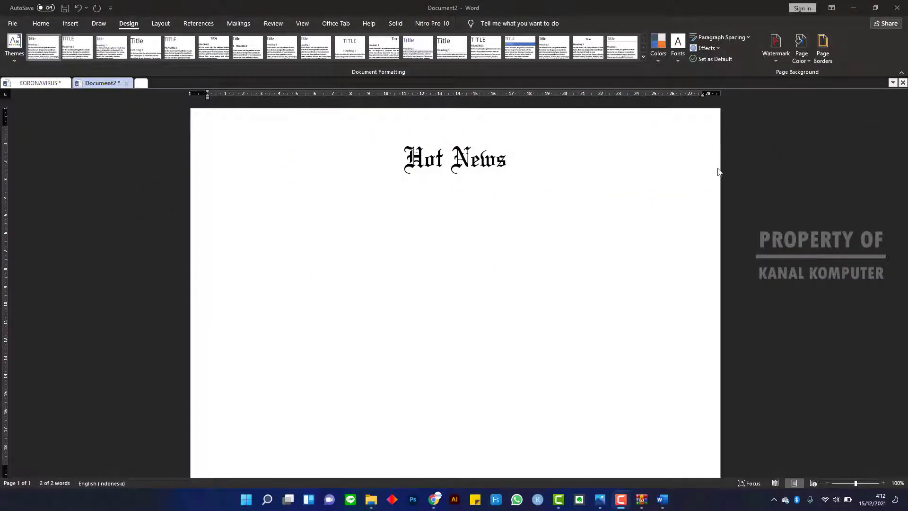
{"action": "left_click", "coordinate": [823, 49]}
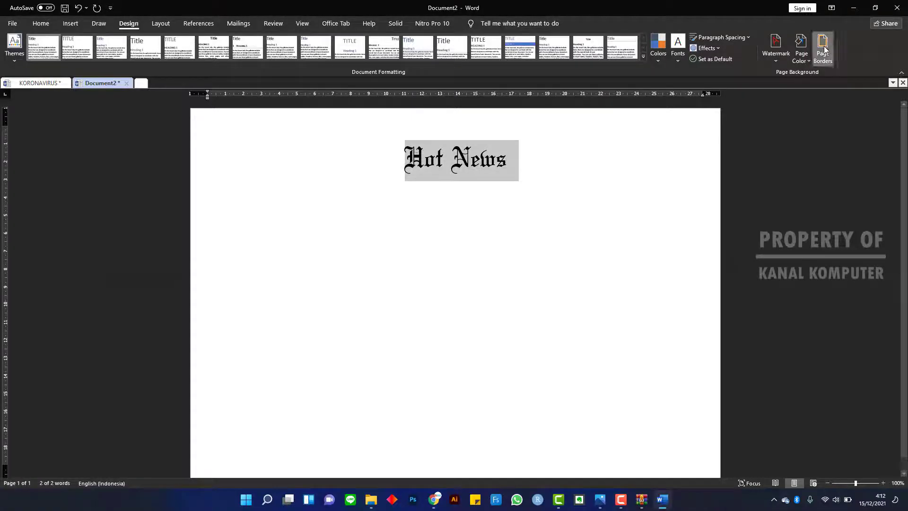
{"action": "left_click_drag", "start_coordinate": [236, 84], "coordinate": [734, 93]}
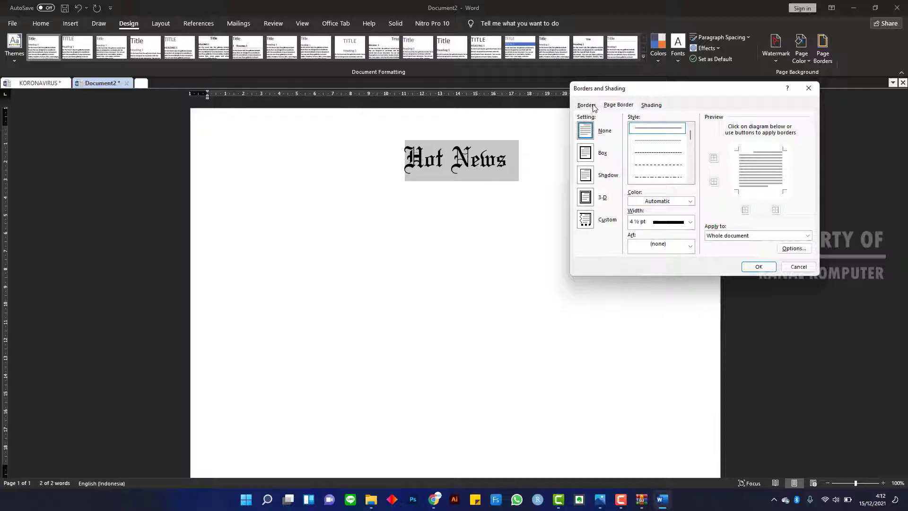
{"action": "left_click", "coordinate": [586, 105]}
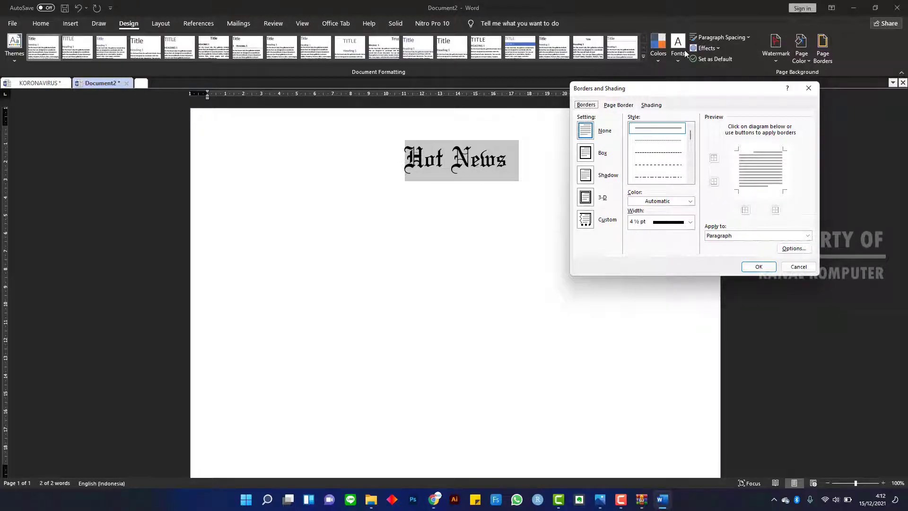
{"action": "left_click", "coordinate": [591, 154]}
- Remove the left and right sides, leaving 4½ pt rules above and below Hot News
{"action": "left_click_drag", "start_coordinate": [704, 89], "coordinate": [733, 77]}
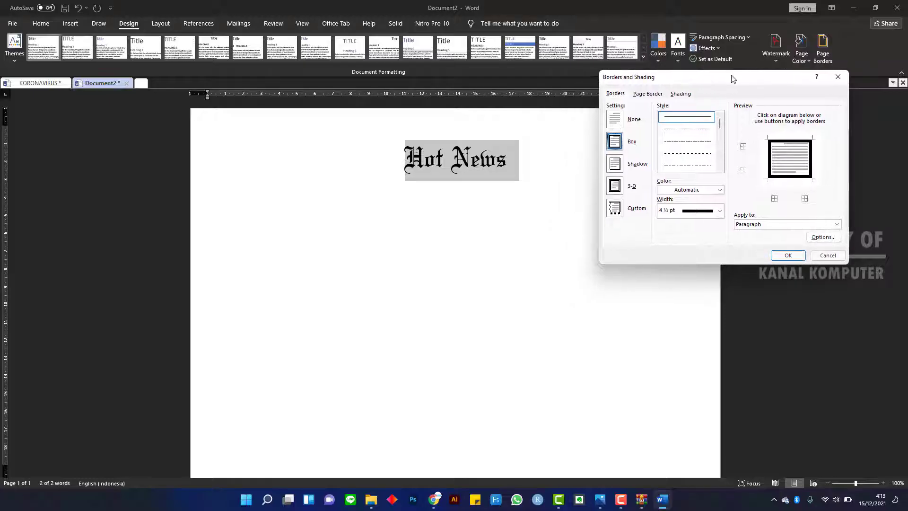
{"action": "left_click", "coordinate": [770, 161]}
{"action": "left_click", "coordinate": [811, 162]}
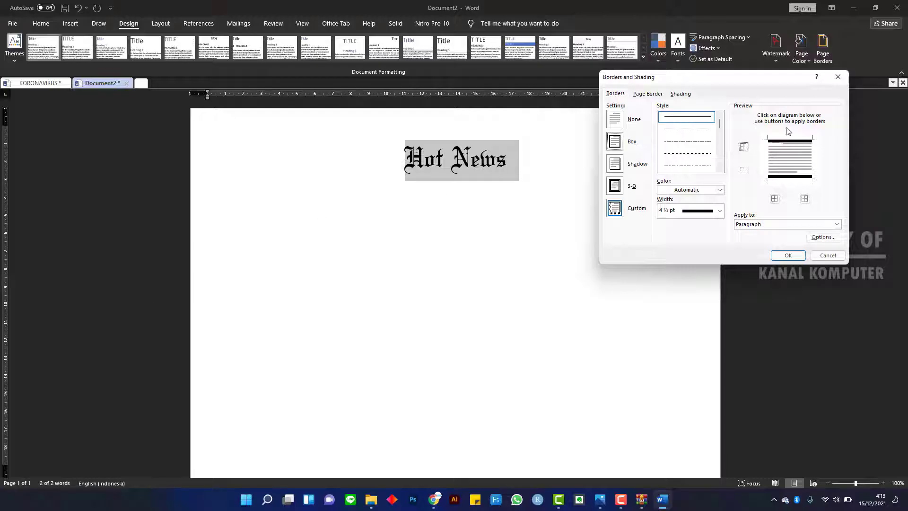
{"action": "left_click", "coordinate": [721, 211]}
{"action": "left_click", "coordinate": [698, 312]}
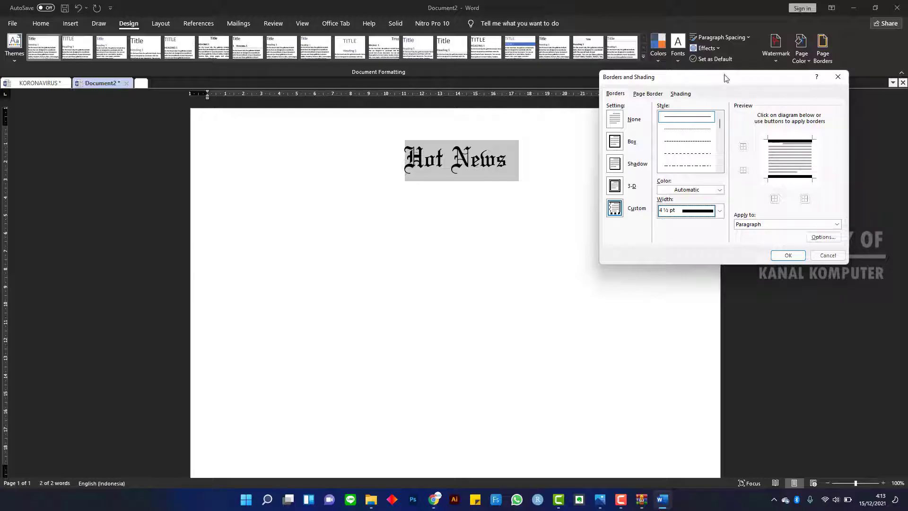
{"action": "left_click_drag", "start_coordinate": [726, 78], "coordinate": [657, 79]}
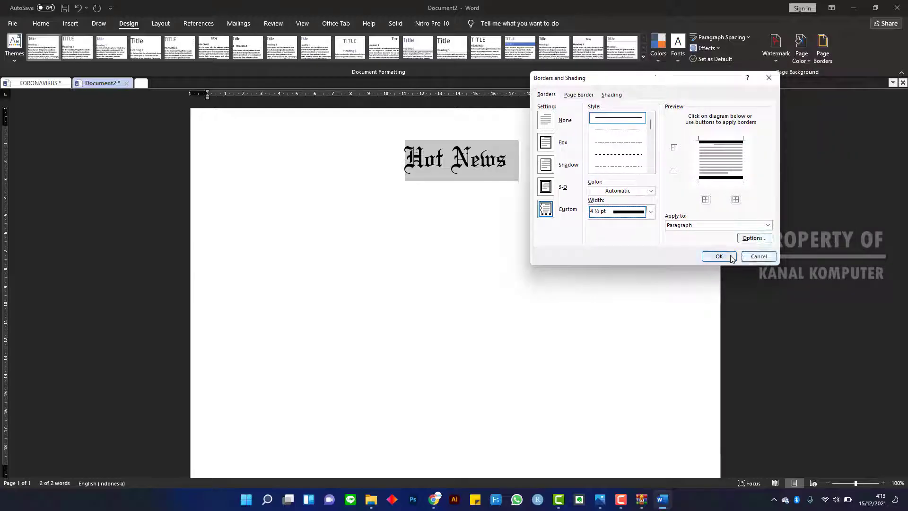
{"action": "left_click", "coordinate": [719, 256]}
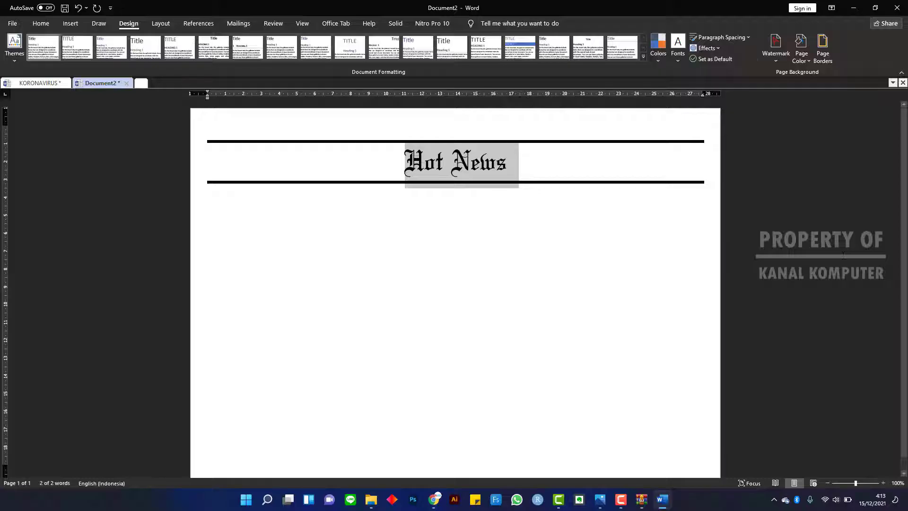
{"action": "left_click", "coordinate": [532, 159]}
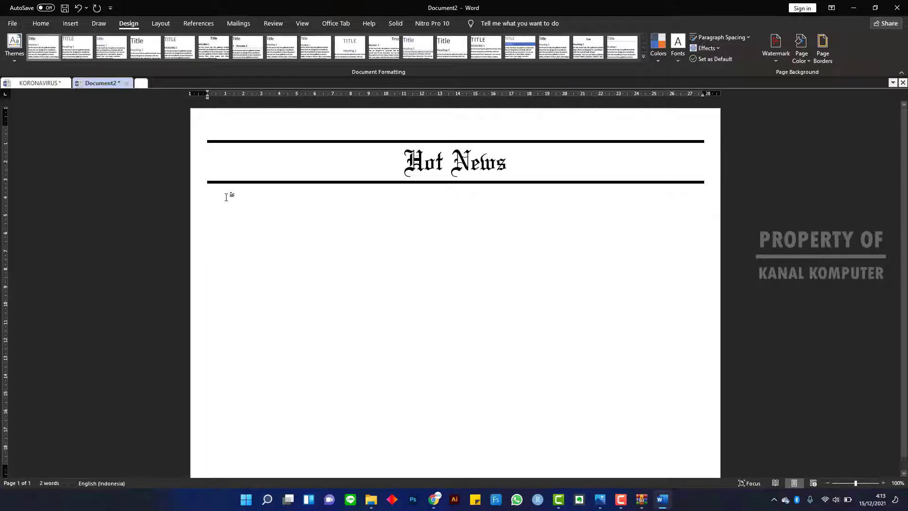
- Make the empty line below the Hot News masthead 12 pt and left-aligned
{"action": "double_click", "coordinate": [274, 204]}
{"action": "left_click", "coordinate": [44, 23]}
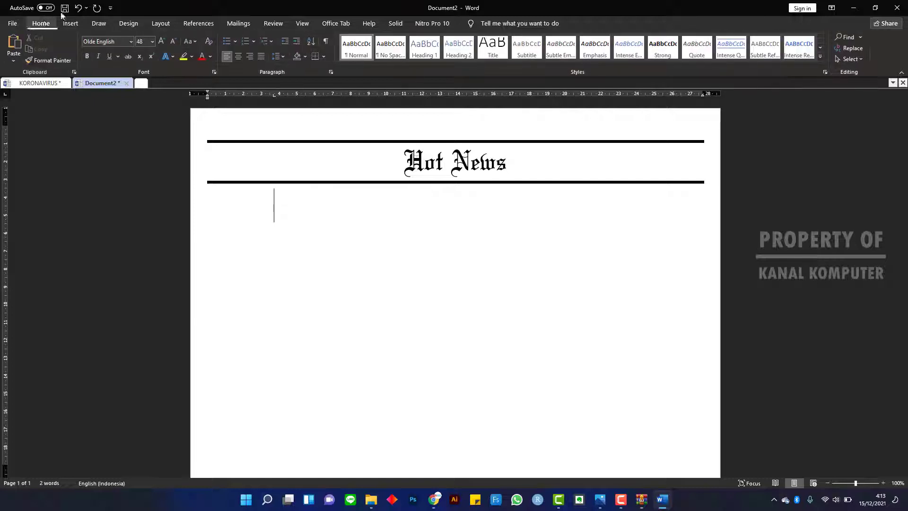
{"action": "left_click", "coordinate": [152, 41]}
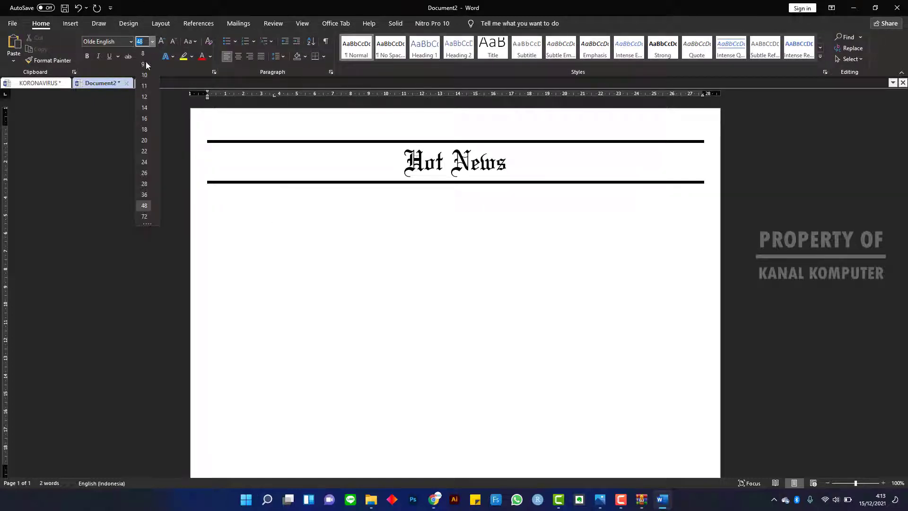
{"action": "left_click", "coordinate": [145, 97]}
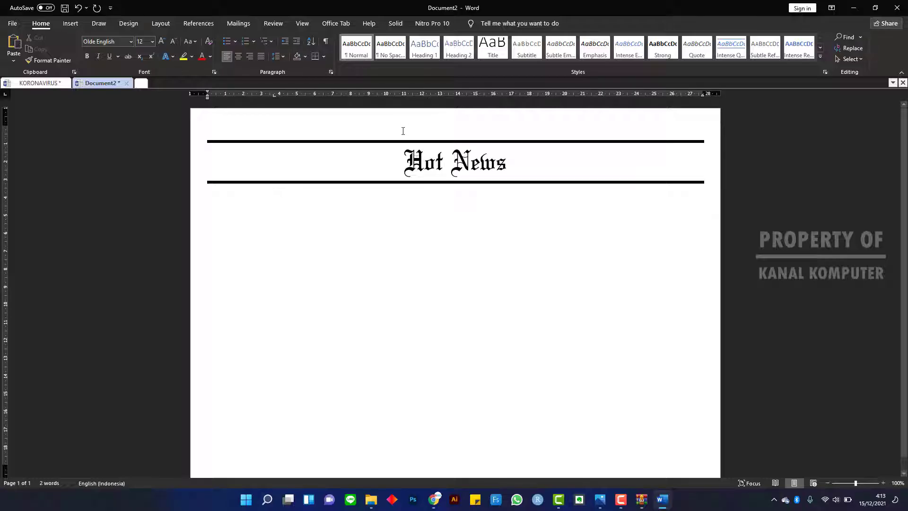
{"action": "key", "text": "BackSpace"}
{"action": "key", "text": "BackSpace"}
{"action": "key", "text": "BackSpace"}
{"action": "left_click", "coordinate": [162, 23]}
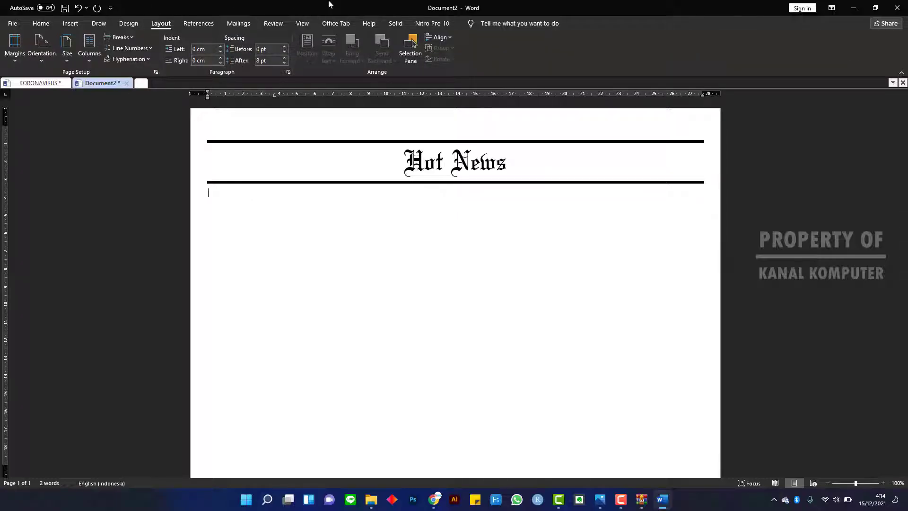
- Apply a Three-column layout from this point forward, giving equal 8.4 cm columns
{"action": "left_click", "coordinate": [88, 63]}
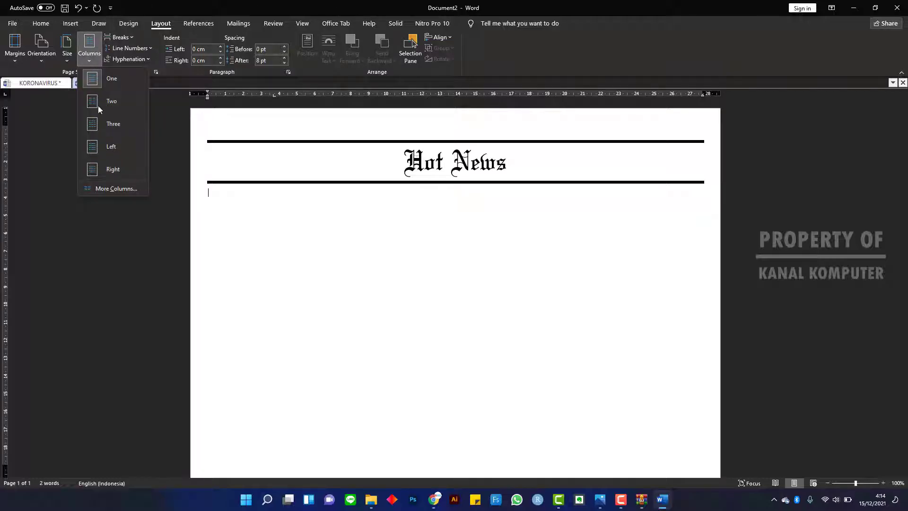
{"action": "left_click", "coordinate": [116, 186]}
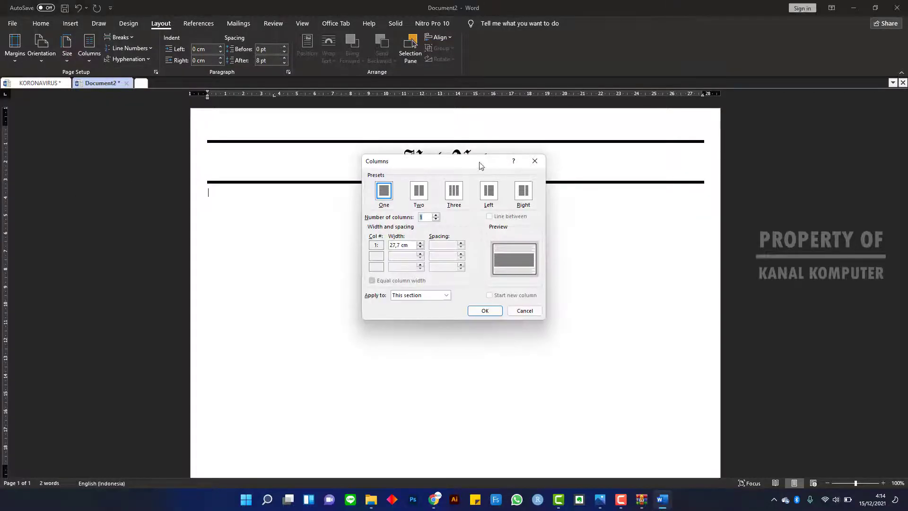
{"action": "mouse_move", "coordinate": [481, 164]}
{"action": "left_mouse_down"}
{"action": "mouse_move", "coordinate": [504, 115]}
{"action": "mouse_move", "coordinate": [526, 104]}
{"action": "left_mouse_up"}
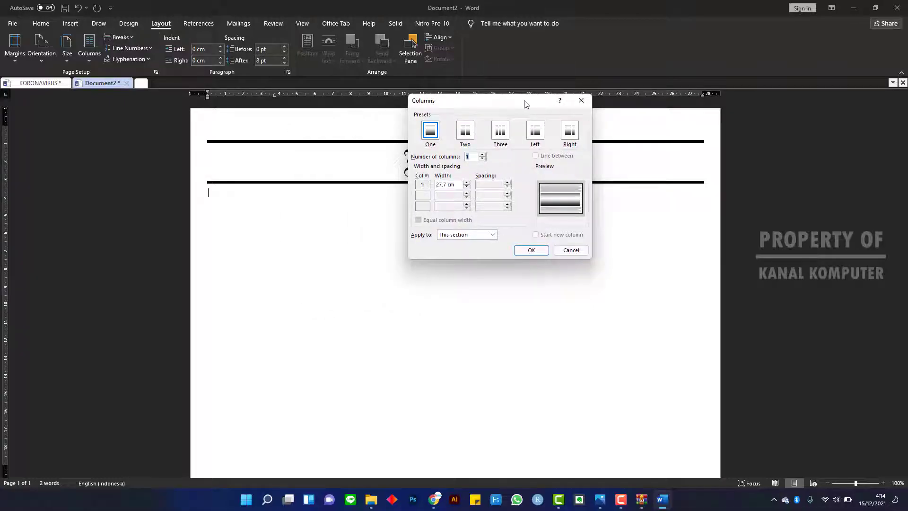
{"action": "left_click", "coordinate": [500, 134]}
{"action": "left_click_drag", "start_coordinate": [530, 101], "coordinate": [571, 89]}
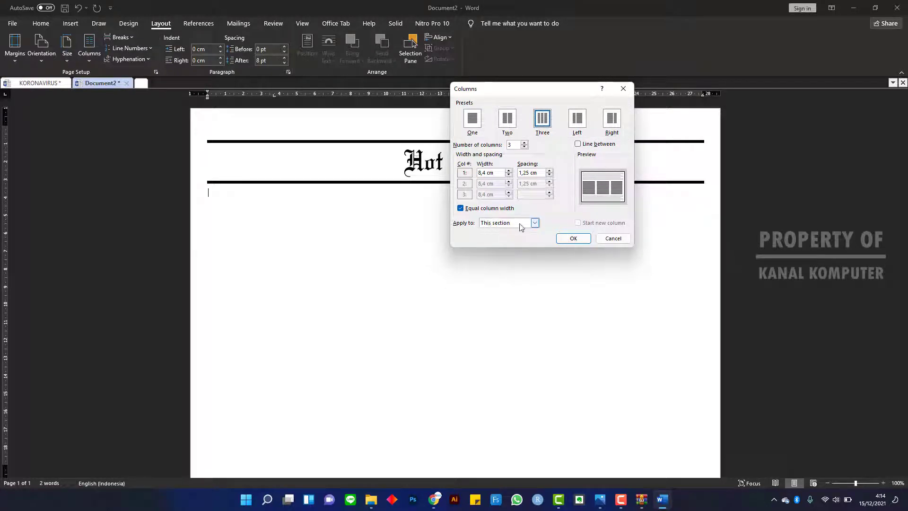
{"action": "left_click", "coordinate": [535, 225]}
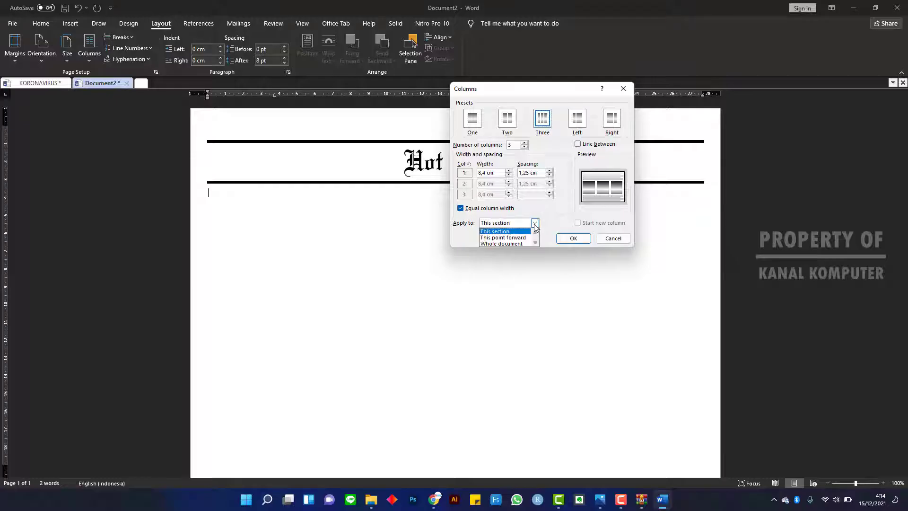
{"action": "left_click", "coordinate": [520, 239]}
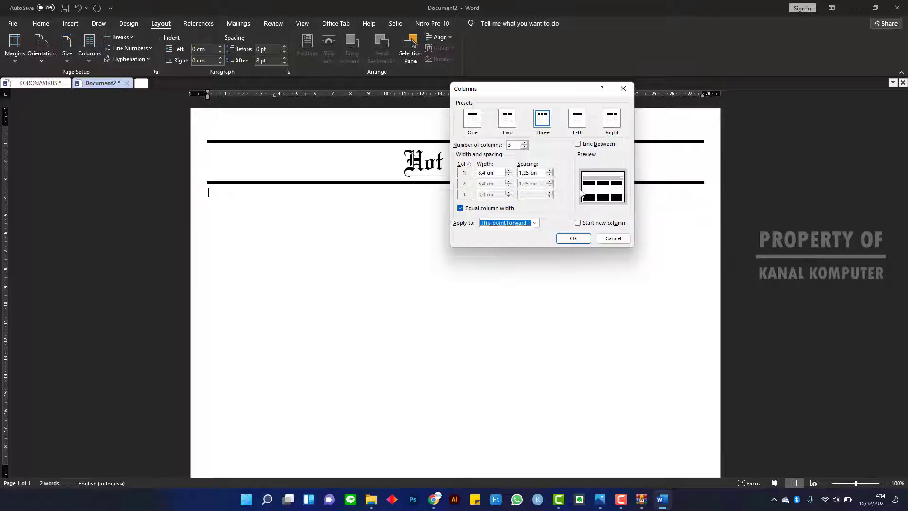
{"action": "left_click", "coordinate": [581, 239]}
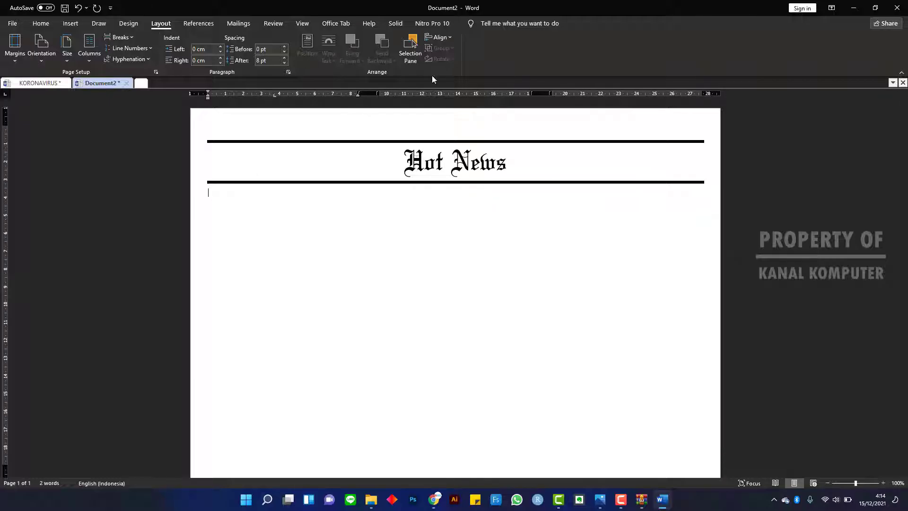
- Select and copy all the text in the KORONAVIRUS document, then switch back to Document2
{"action": "left_click", "coordinate": [310, 24]}
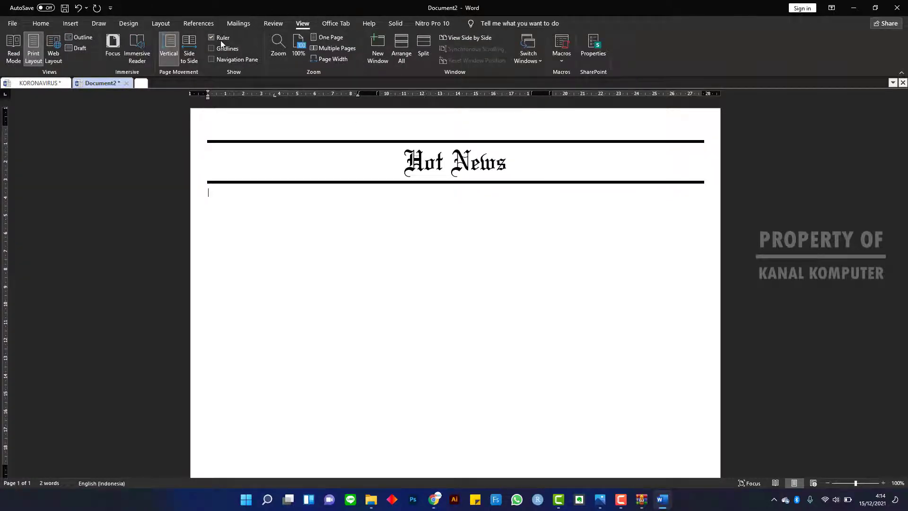
{"action": "left_click", "coordinate": [38, 24]}
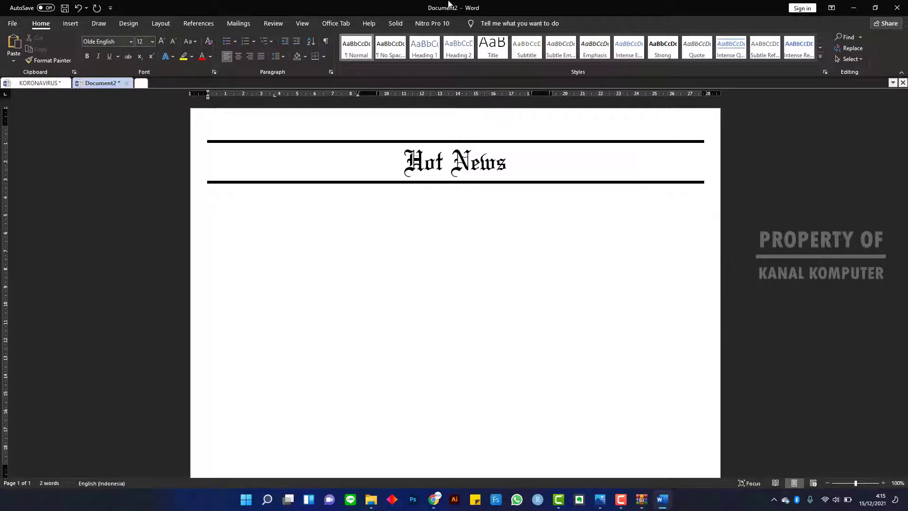
{"action": "left_click", "coordinate": [36, 84]}
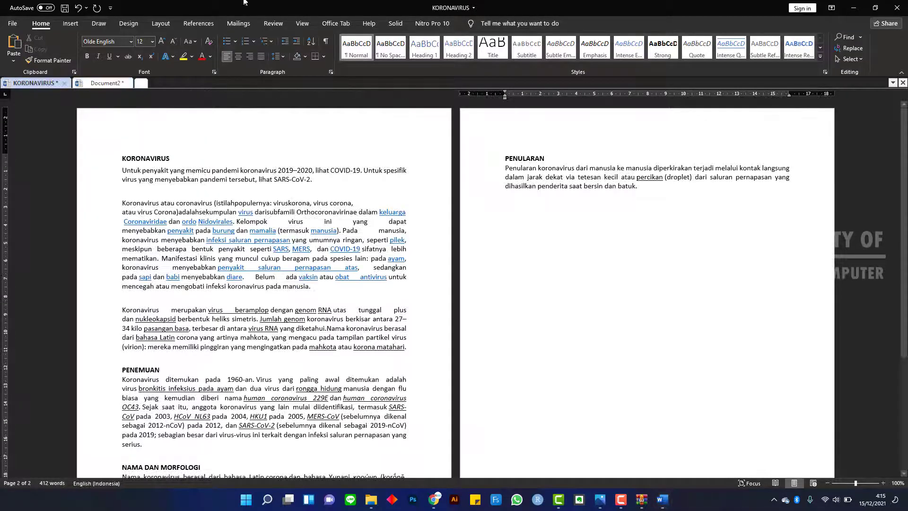
{"action": "left_click", "coordinate": [121, 158]}
{"action": "key", "text": "ctrl+a"}
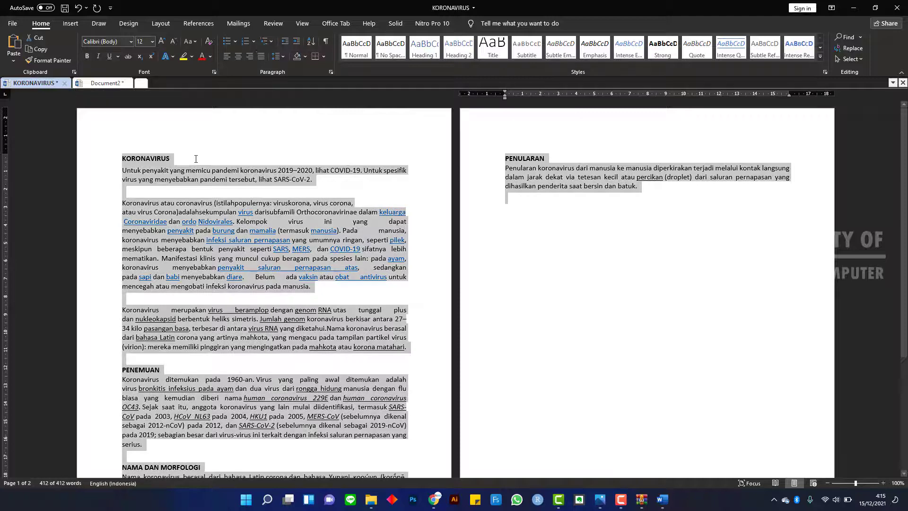
{"action": "left_click", "coordinate": [104, 83]}
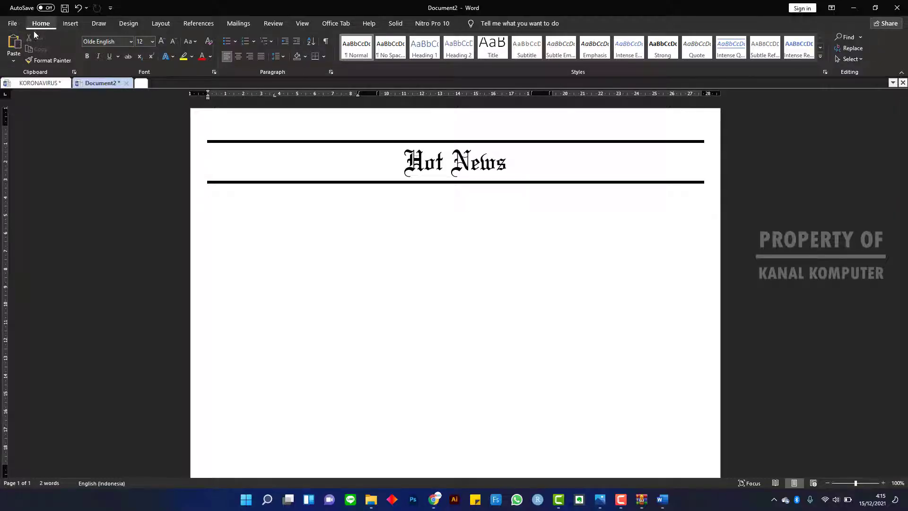
- Paste the KORONAVIRUS article with Keep Text Only into the columns and select it
{"action": "left_click", "coordinate": [14, 60]}
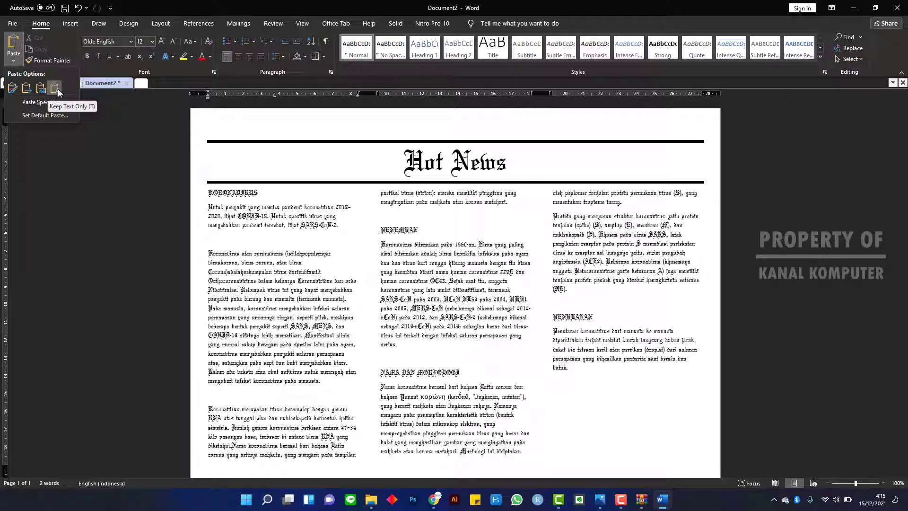
{"action": "left_click", "coordinate": [56, 88]}
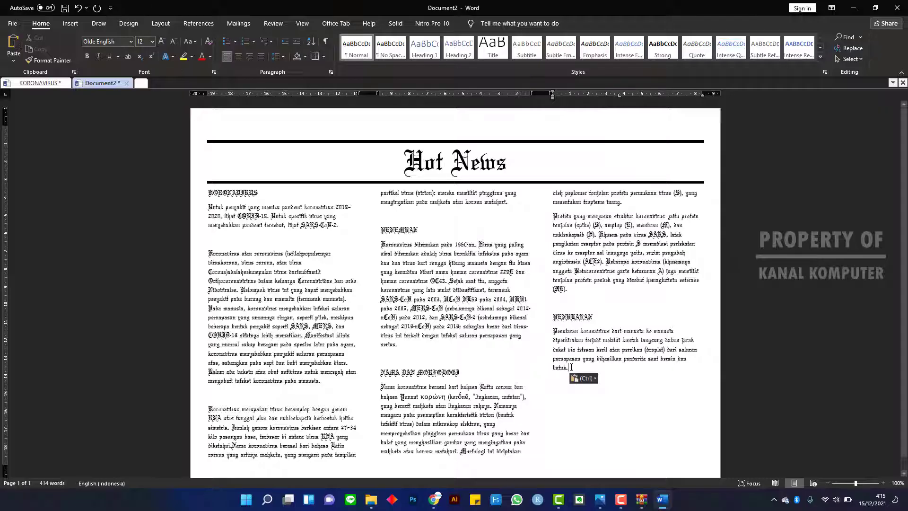
{"action": "left_click_drag", "start_coordinate": [570, 367], "coordinate": [197, 193]}
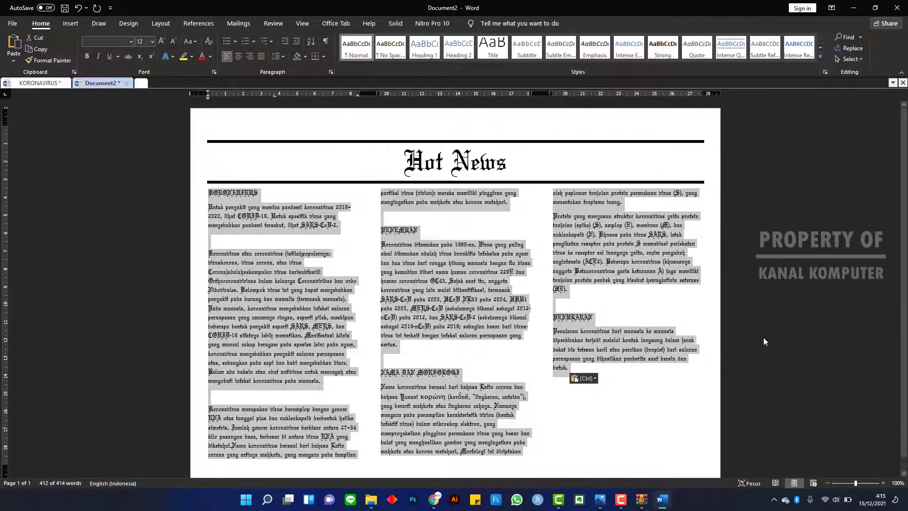
- Change the selected article's font from Olde English to Calibri (Body)
{"action": "left_click", "coordinate": [131, 41]}
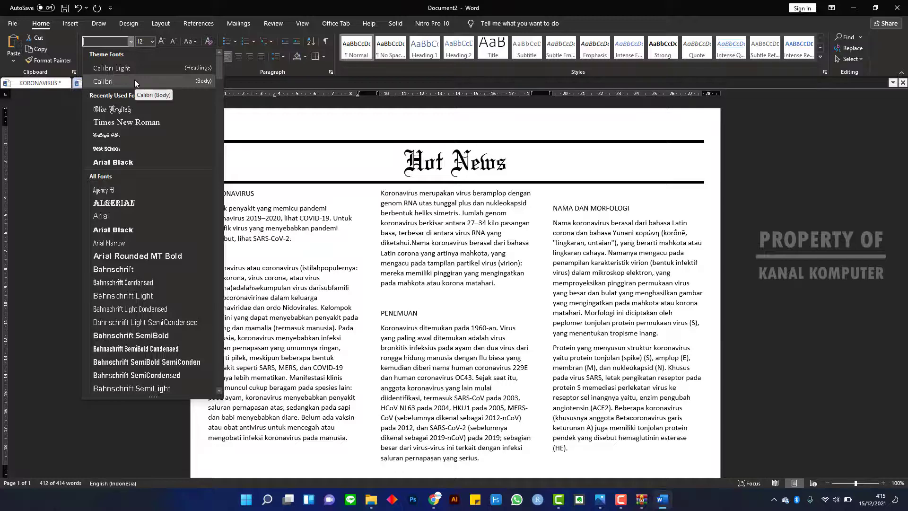
{"action": "left_click", "coordinate": [134, 81]}
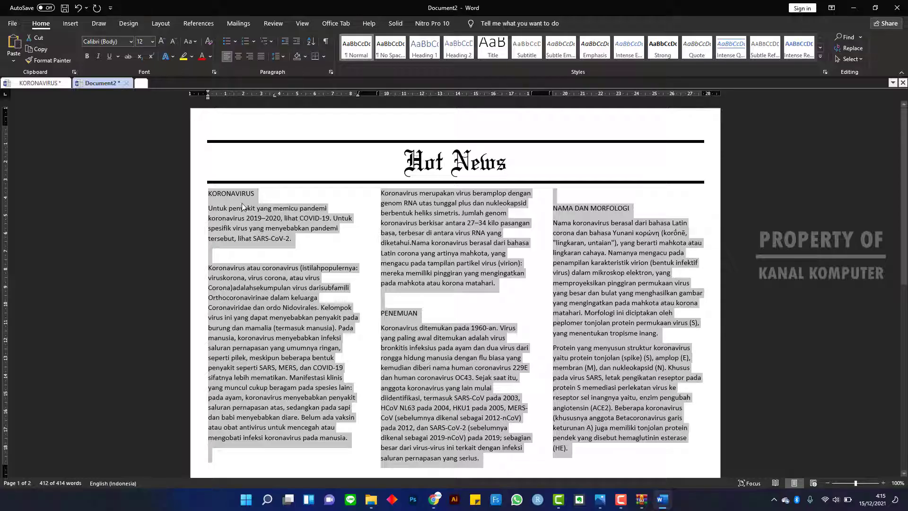
{"action": "scroll", "coordinate": [510, 225], "scroll_direction": "down", "scroll_amount": 5}
{"action": "scroll", "coordinate": [510, 222], "scroll_direction": "down", "scroll_amount": 5}
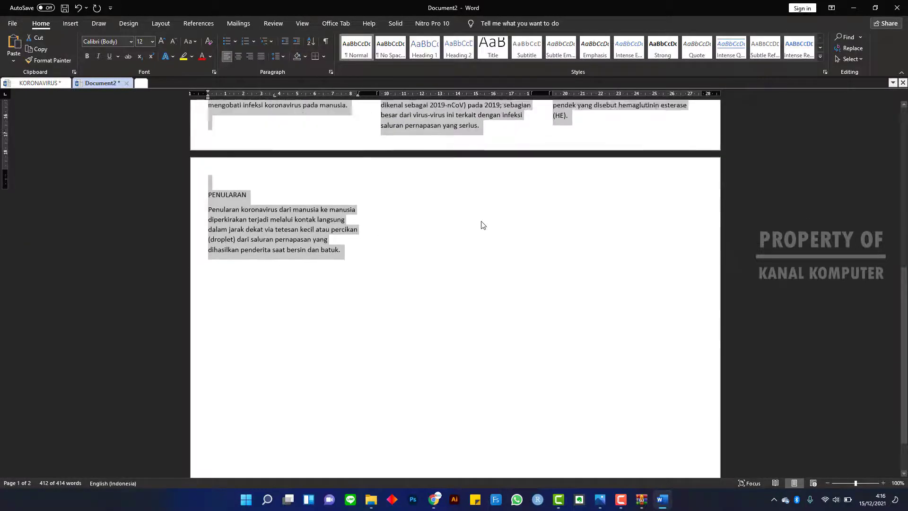
{"action": "scroll", "coordinate": [482, 224], "scroll_direction": "up", "scroll_amount": 5}
{"action": "scroll", "coordinate": [482, 224], "scroll_direction": "up", "scroll_amount": 5}
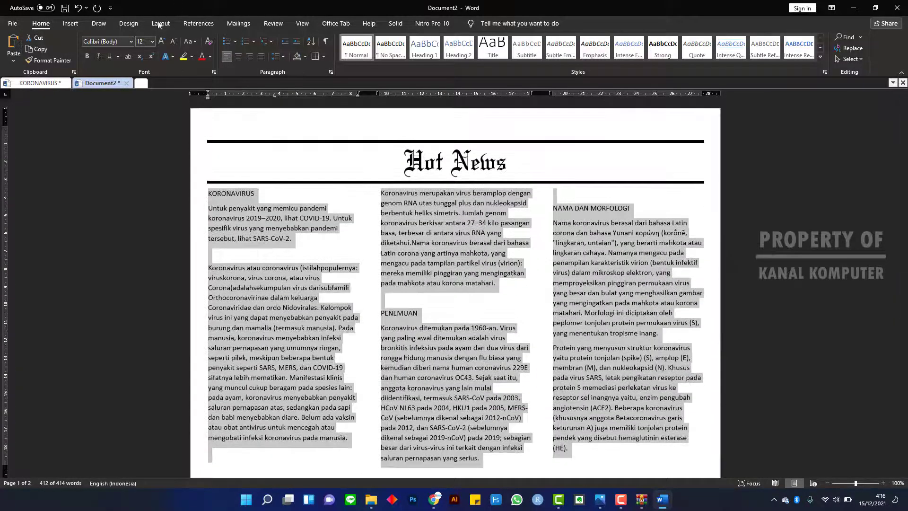
{"action": "left_click", "coordinate": [261, 57]}
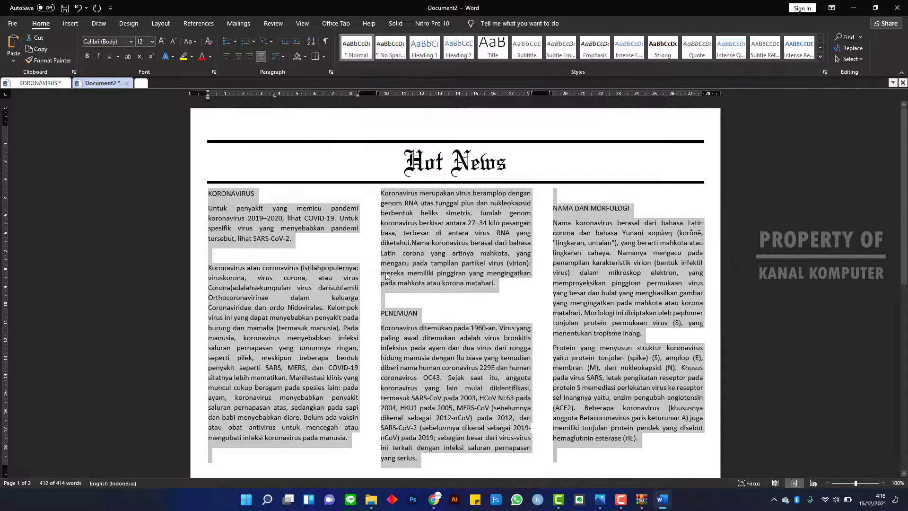
{"action": "left_click", "coordinate": [446, 263]}
{"action": "scroll", "coordinate": [446, 264], "scroll_direction": "down", "scroll_amount": 3}
{"action": "scroll", "coordinate": [504, 267], "scroll_direction": "down", "scroll_amount": 4}
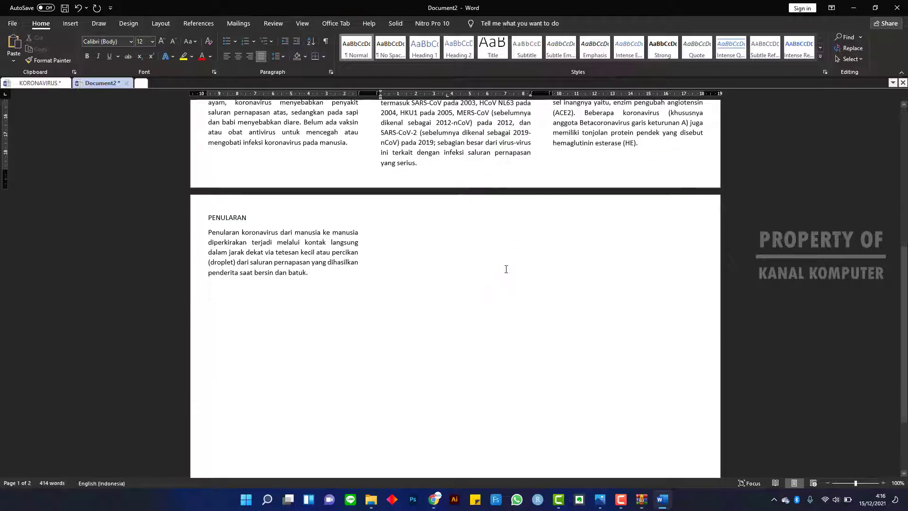
{"action": "scroll", "coordinate": [504, 267], "scroll_direction": "up", "scroll_amount": 3}
{"action": "scroll", "coordinate": [504, 267], "scroll_direction": "up", "scroll_amount": 5}
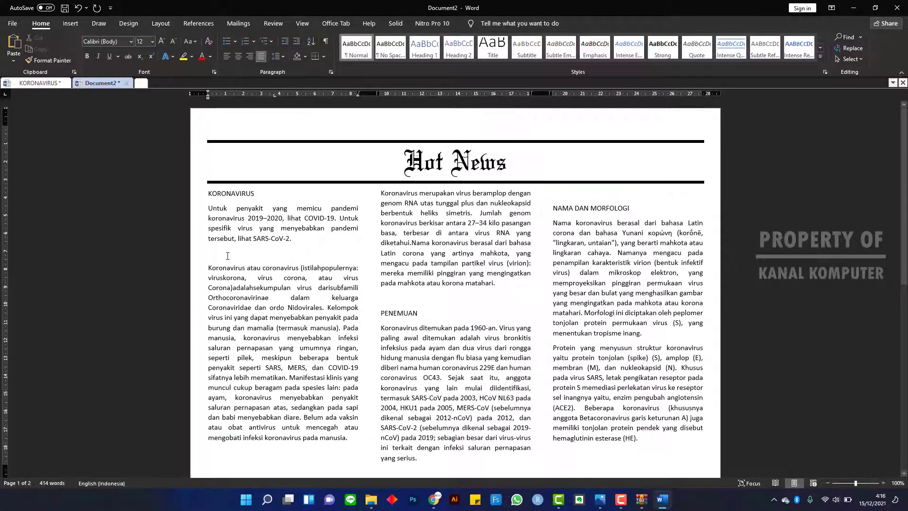
{"action": "key", "text": "BackSpace"}
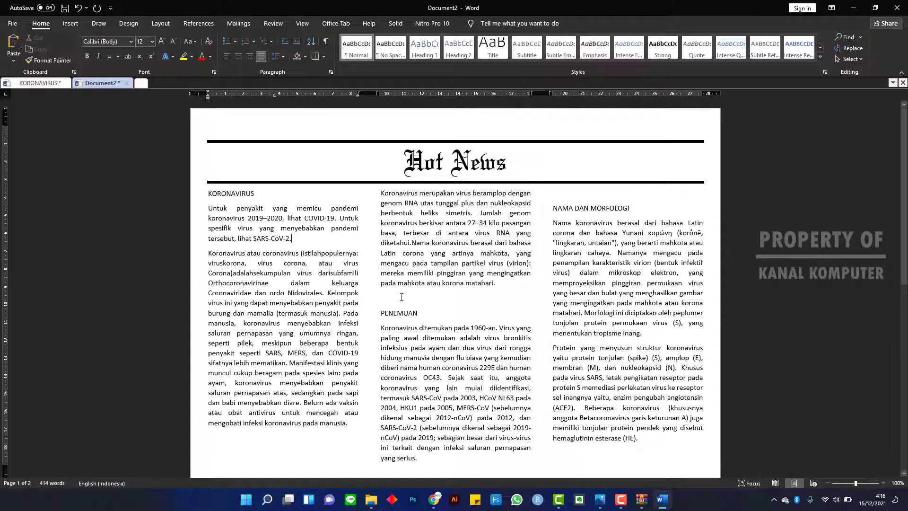
{"action": "left_click", "coordinate": [401, 297]}
{"action": "key", "text": "BackSpace"}
{"action": "scroll", "coordinate": [526, 285], "scroll_direction": "down", "scroll_amount": 3}
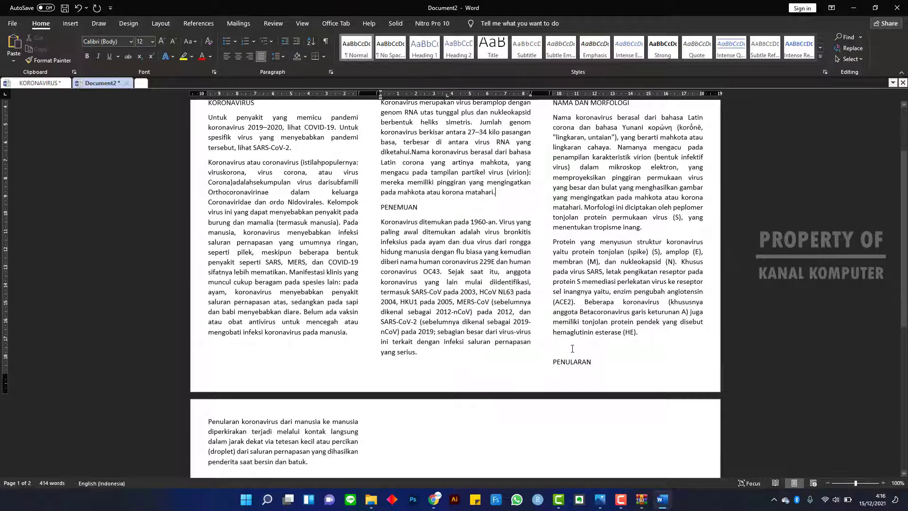
{"action": "key", "text": "BackSpace"}
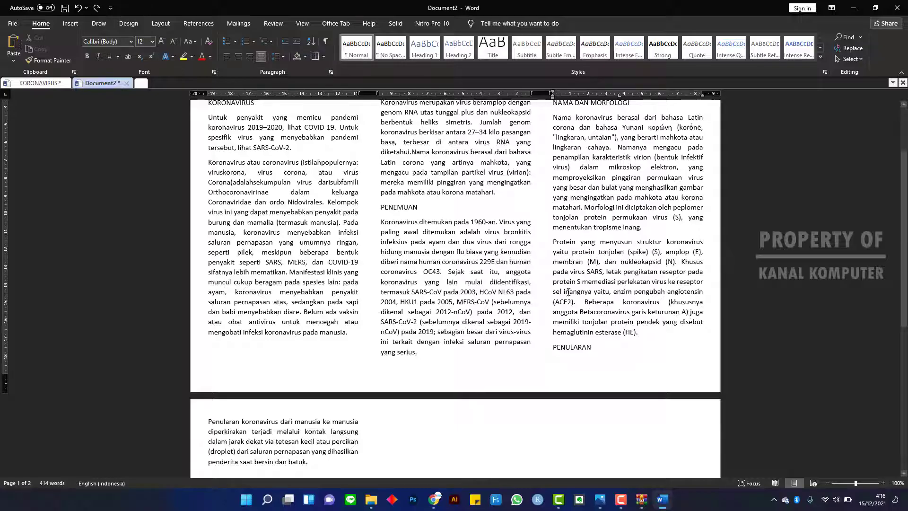
{"action": "scroll", "coordinate": [538, 292], "scroll_direction": "down", "scroll_amount": 5}
{"action": "scroll", "coordinate": [537, 293], "scroll_direction": "up", "scroll_amount": 10}
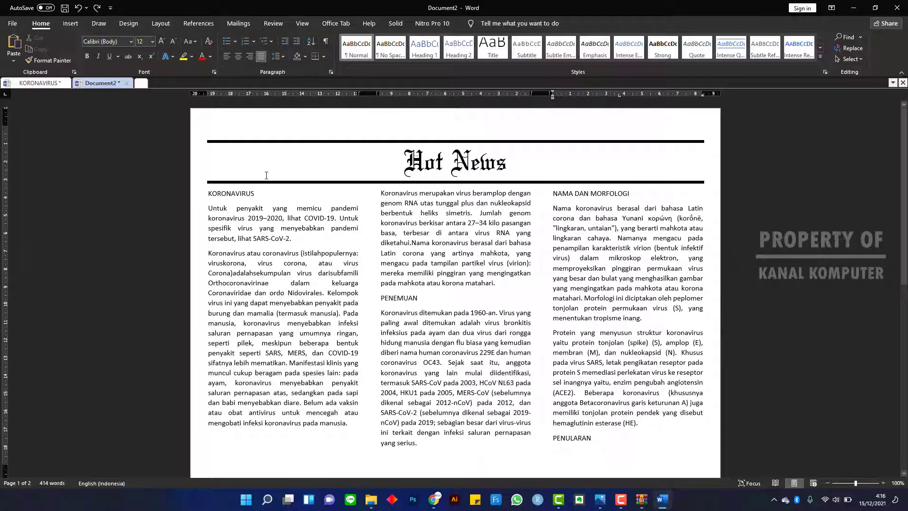
{"action": "scroll", "coordinate": [293, 268], "scroll_direction": "down", "scroll_amount": 5}
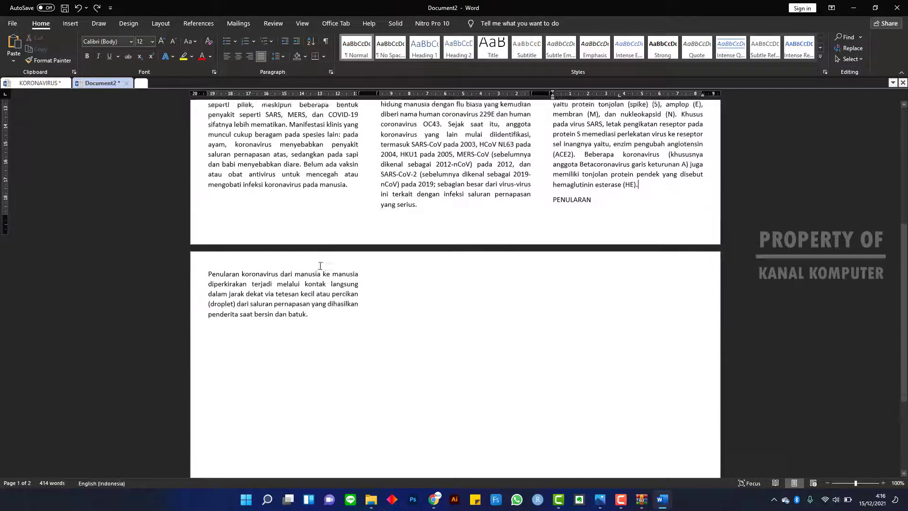
{"action": "scroll", "coordinate": [326, 259], "scroll_direction": "up", "scroll_amount": 5}
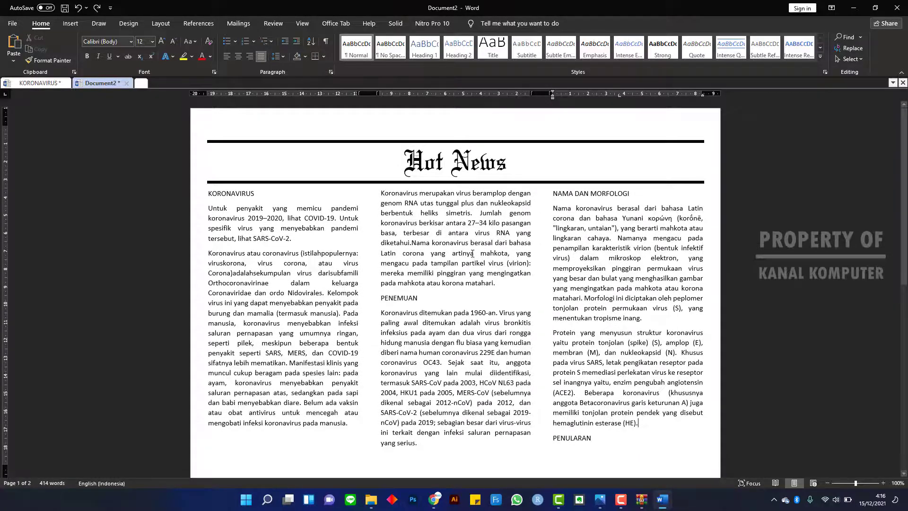
{"action": "scroll", "coordinate": [472, 253], "scroll_direction": "down", "scroll_amount": 5}
{"action": "scroll", "coordinate": [475, 254], "scroll_direction": "up", "scroll_amount": 1}
{"action": "scroll", "coordinate": [477, 255], "scroll_direction": "up", "scroll_amount": 4}
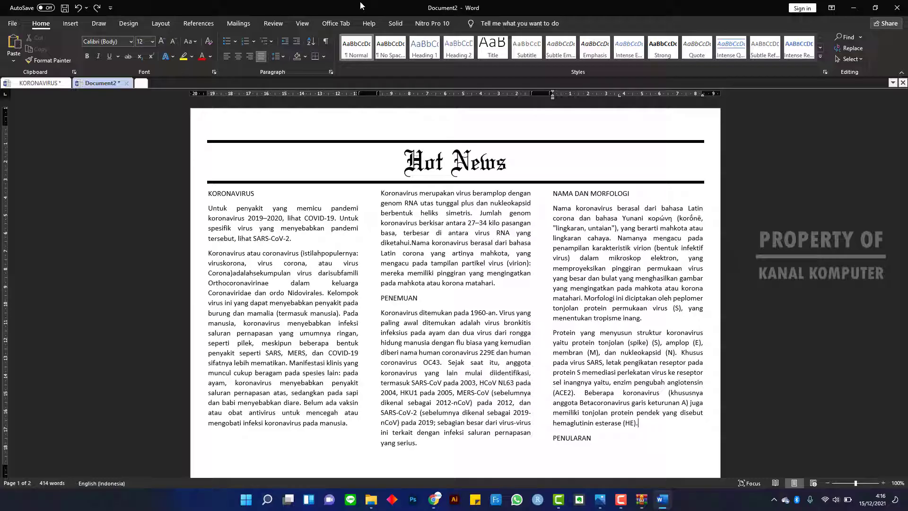
- Insert the 'virus' image from Downloads, placing it on page 2 above PENULARAN
{"action": "left_click", "coordinate": [70, 23]}
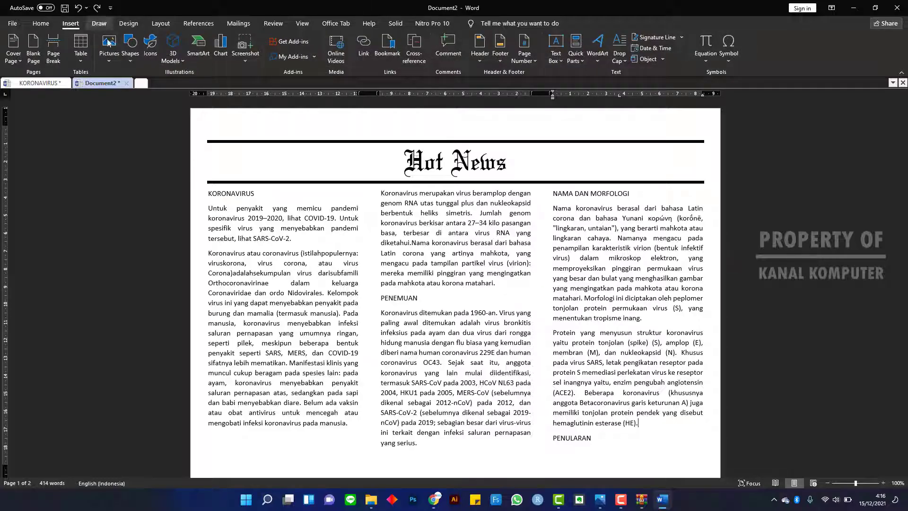
{"action": "left_click", "coordinate": [111, 61]}
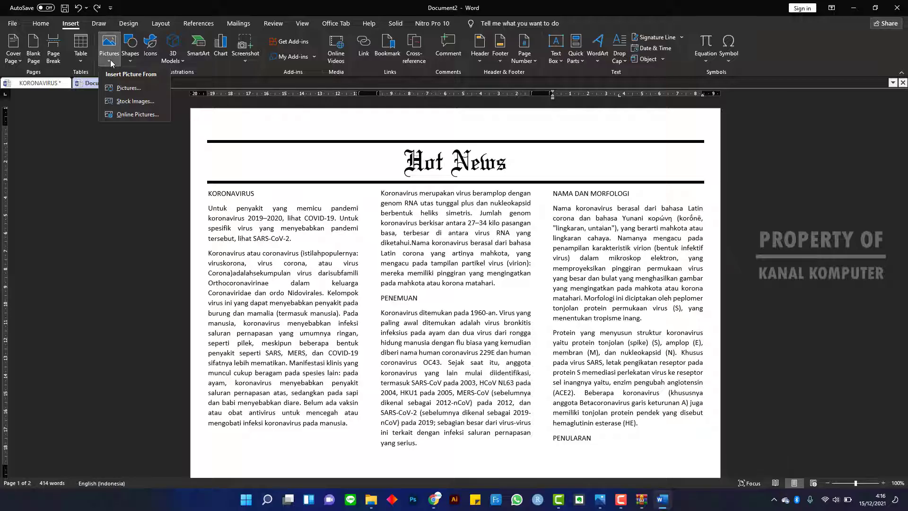
{"action": "left_click", "coordinate": [127, 88]}
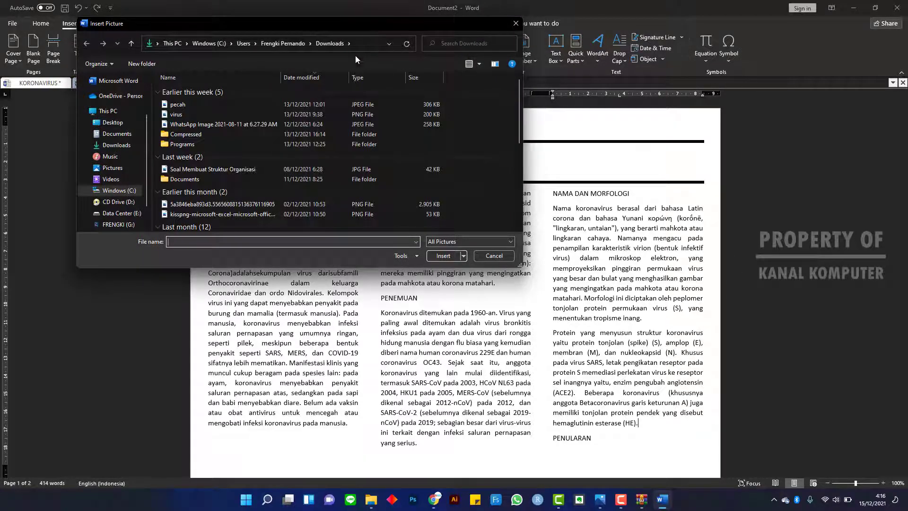
{"action": "left_click", "coordinate": [193, 115]}
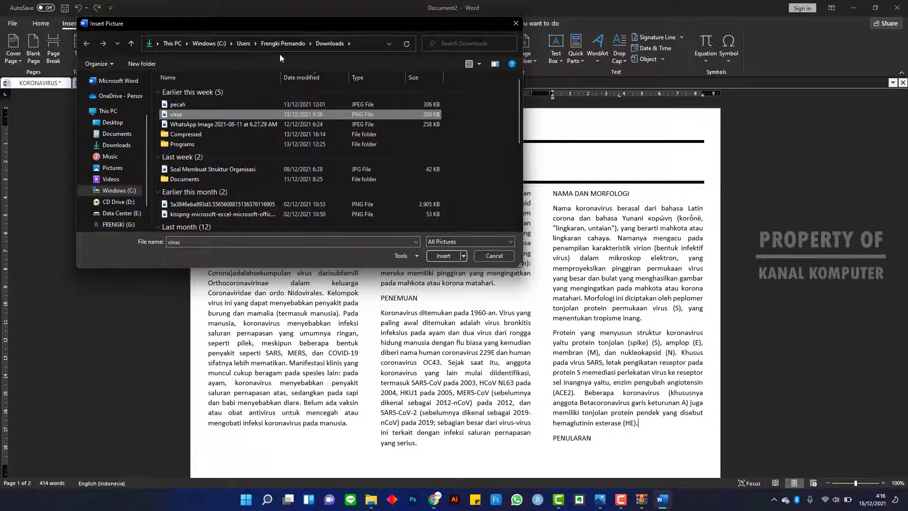
{"action": "left_click_drag", "start_coordinate": [309, 21], "coordinate": [273, 36]}
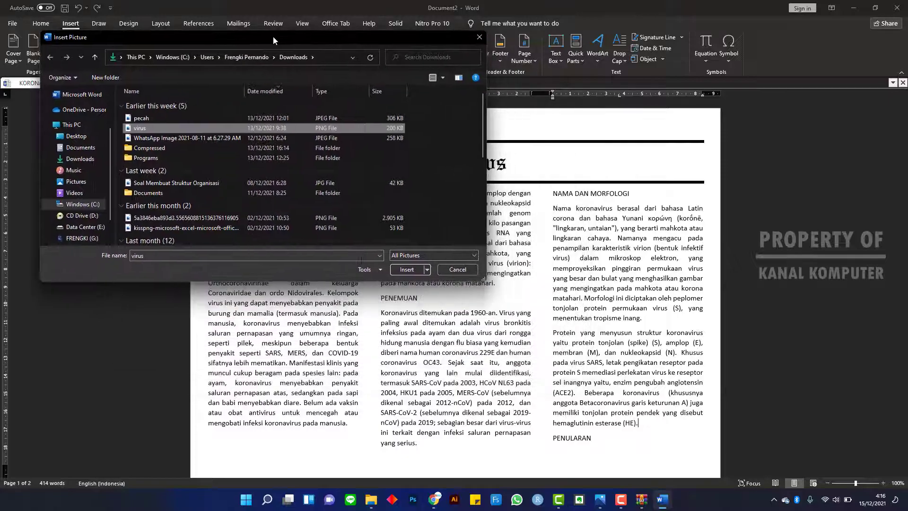
{"action": "left_click", "coordinate": [392, 270]}
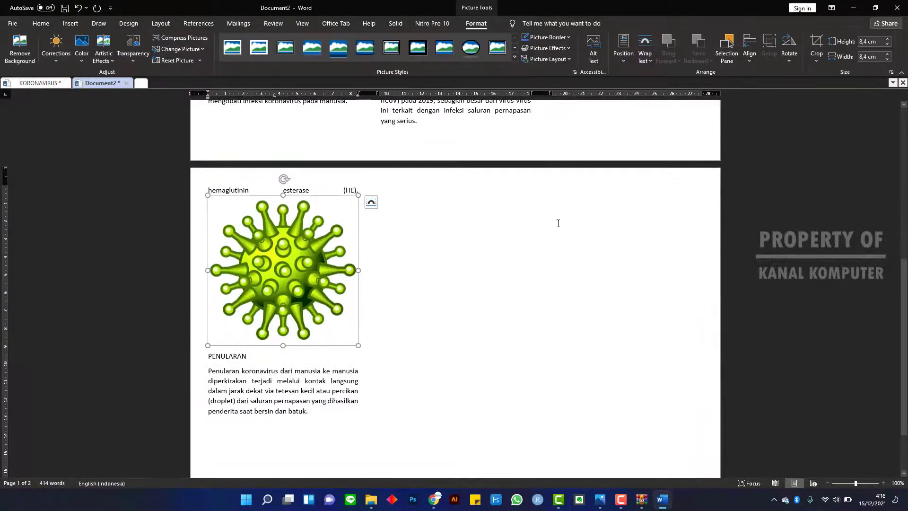
{"action": "scroll", "coordinate": [497, 227], "scroll_direction": "up", "scroll_amount": 5}
{"action": "scroll", "coordinate": [497, 227], "scroll_direction": "up", "scroll_amount": 10}
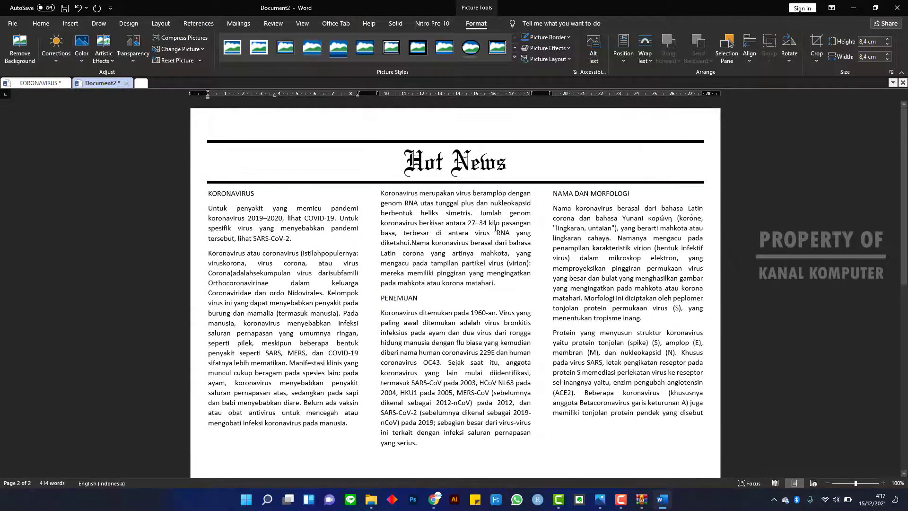
{"action": "scroll", "coordinate": [492, 231], "scroll_direction": "down", "scroll_amount": 10}
{"action": "scroll", "coordinate": [492, 231], "scroll_direction": "down", "scroll_amount": 5}
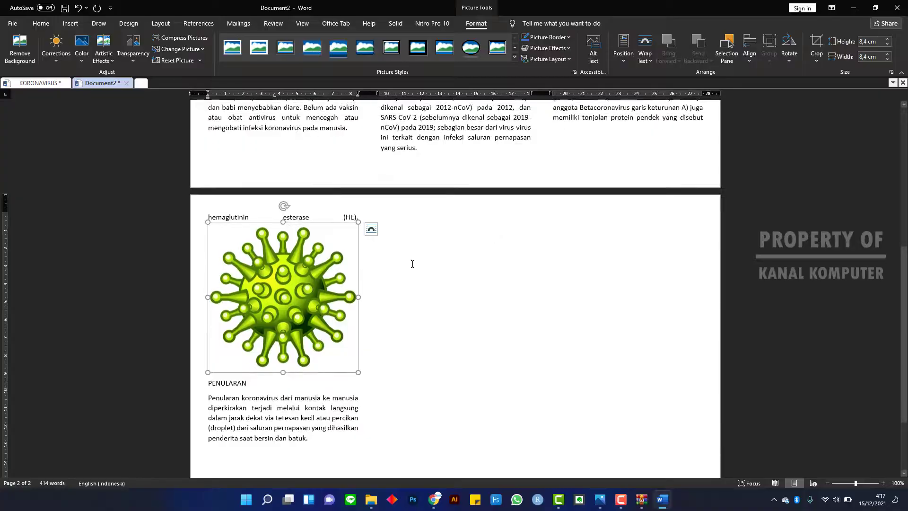
{"action": "scroll", "coordinate": [412, 262], "scroll_direction": "up", "scroll_amount": 5}
{"action": "scroll", "coordinate": [411, 260], "scroll_direction": "up", "scroll_amount": 5}
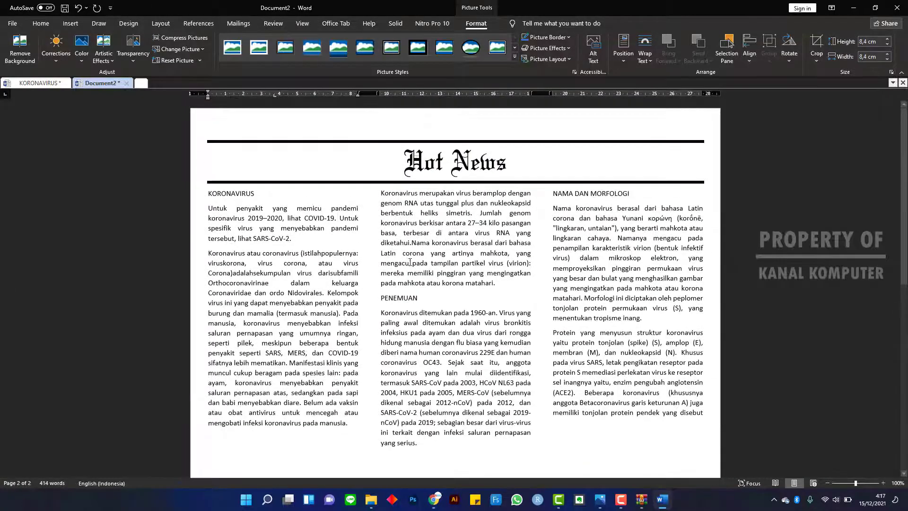
{"action": "scroll", "coordinate": [410, 256], "scroll_direction": "down", "scroll_amount": 5}
{"action": "scroll", "coordinate": [410, 251], "scroll_direction": "down", "scroll_amount": 1}
{"action": "scroll", "coordinate": [409, 251], "scroll_direction": "down", "scroll_amount": 3}
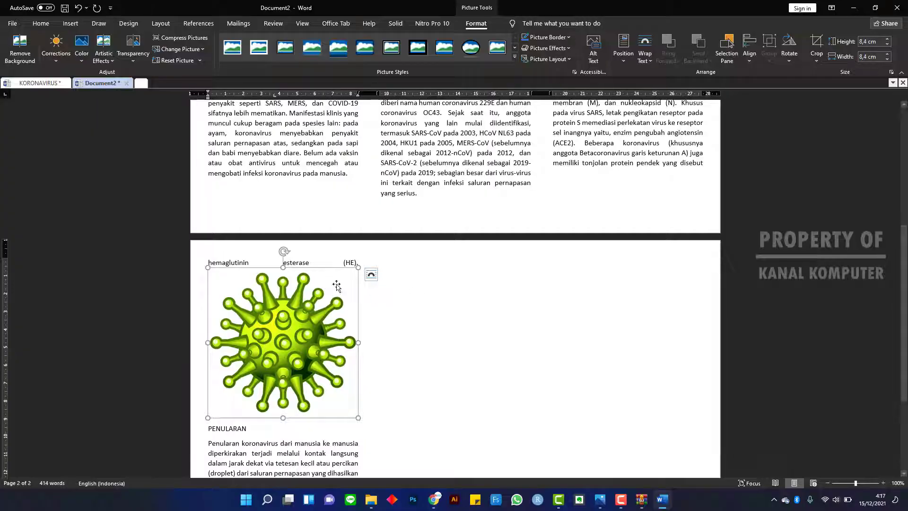
{"action": "scroll", "coordinate": [420, 278], "scroll_direction": "down", "scroll_amount": 4}
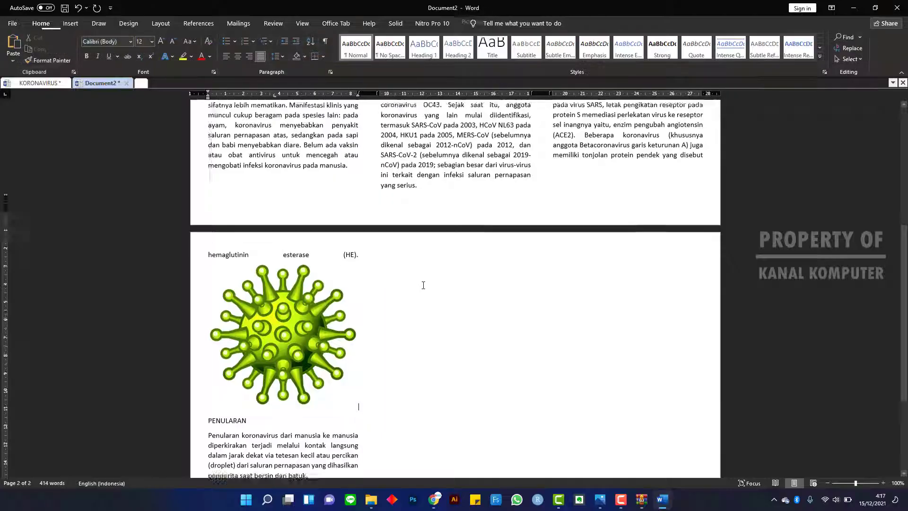
{"action": "scroll", "coordinate": [434, 246], "scroll_direction": "up", "scroll_amount": 2}
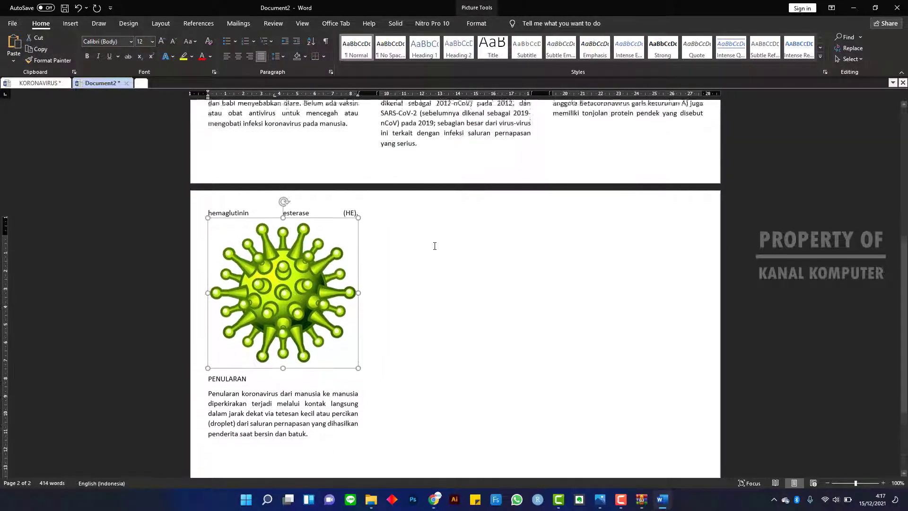
{"action": "scroll", "coordinate": [435, 246], "scroll_direction": "up", "scroll_amount": 2}
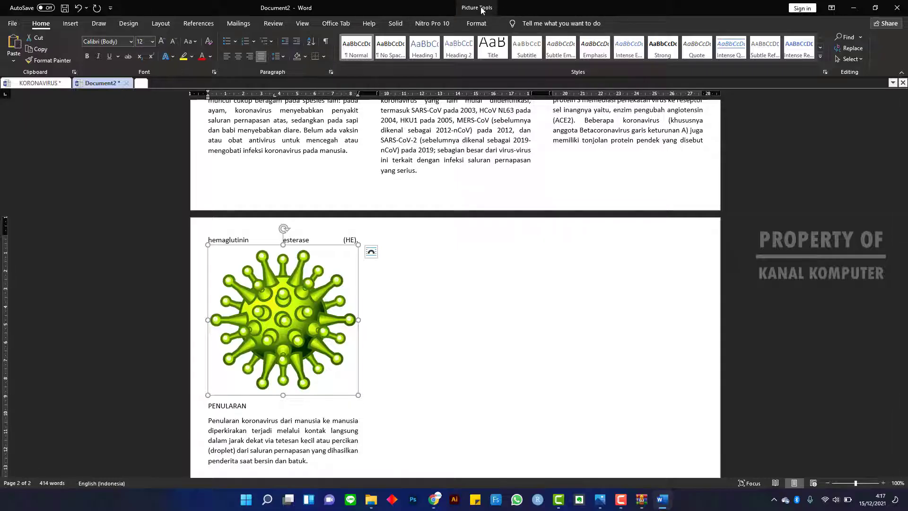
- Set the virus picture's position to Middle Left with Square text wrapping
{"action": "left_click", "coordinate": [481, 9]}
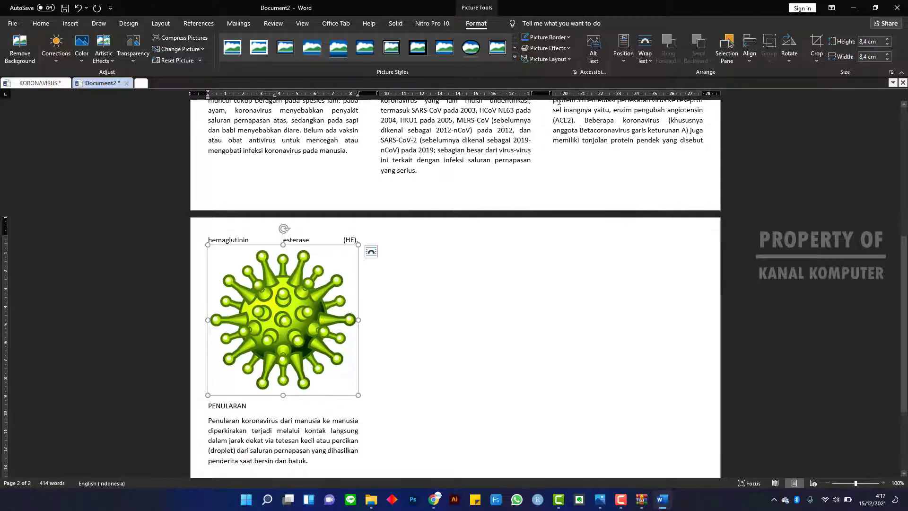
{"action": "left_click", "coordinate": [629, 63]}
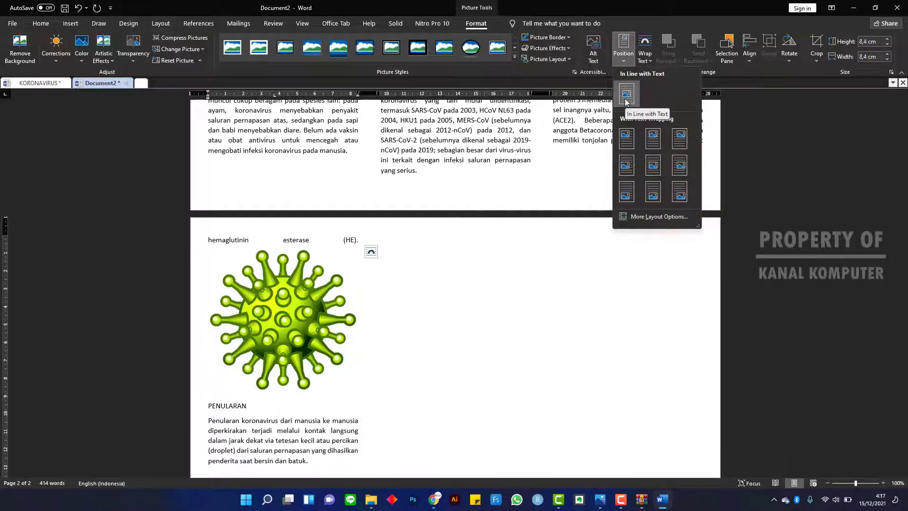
{"action": "left_click", "coordinate": [626, 166]}
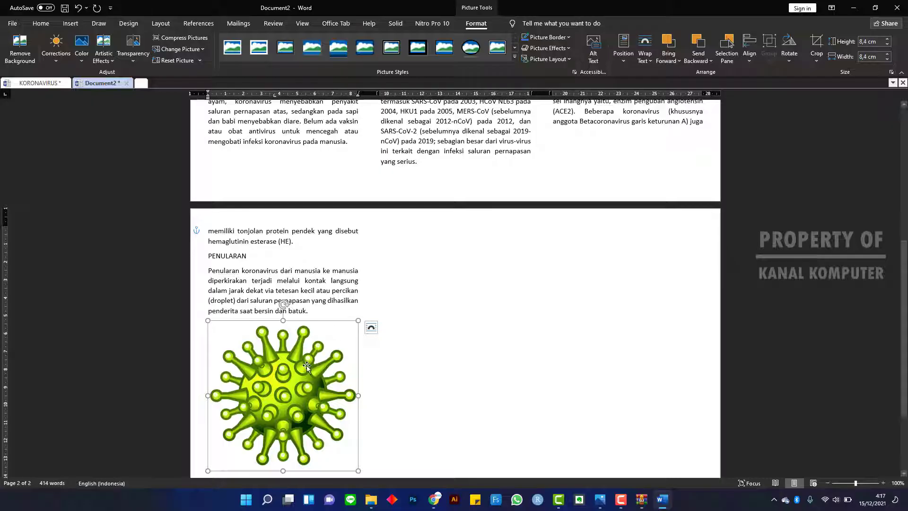
- Drag the picture to the top of page 1, straddling columns one and two
{"action": "mouse_move", "coordinate": [305, 364]}
{"action": "left_mouse_down"}
{"action": "mouse_move", "coordinate": [314, 132]}
{"action": "mouse_move", "coordinate": [330, 163]}
{"action": "mouse_move", "coordinate": [448, 279]}
{"action": "left_mouse_up"}
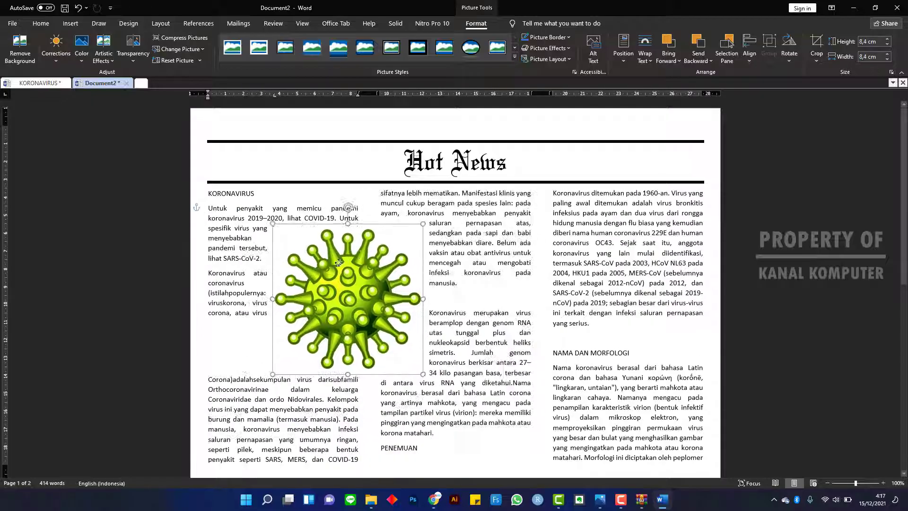
{"action": "mouse_move", "coordinate": [447, 279]}
{"action": "left_mouse_down"}
{"action": "mouse_move", "coordinate": [285, 284]}
{"action": "mouse_move", "coordinate": [275, 276]}
{"action": "left_mouse_up"}
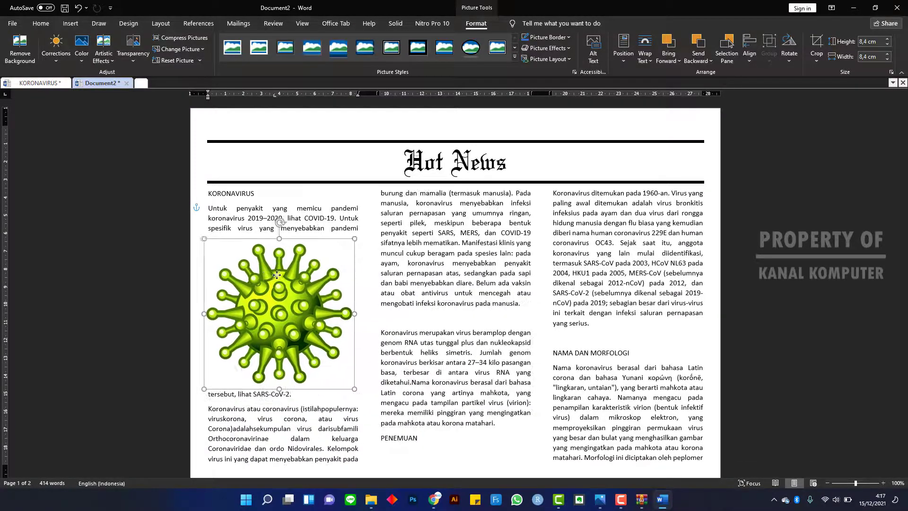
{"action": "scroll", "coordinate": [452, 251], "scroll_direction": "down", "scroll_amount": 3}
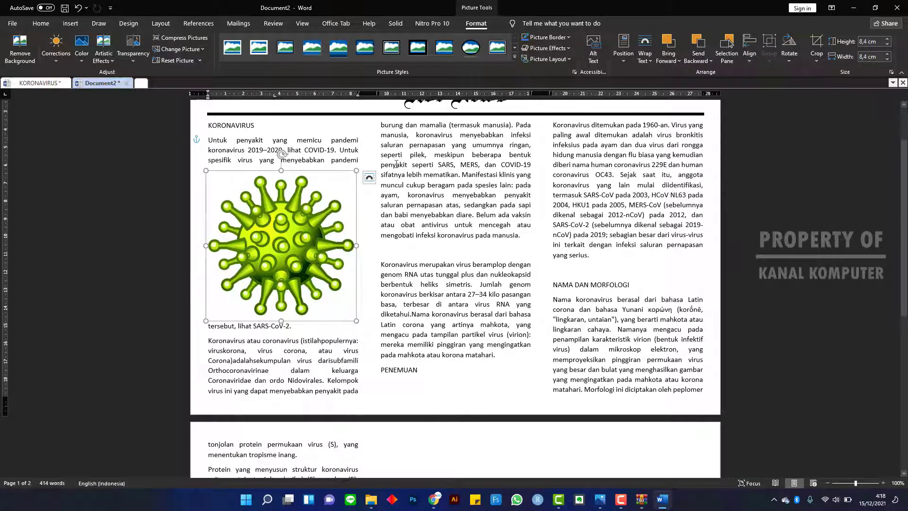
{"action": "scroll", "coordinate": [423, 227], "scroll_direction": "up", "scroll_amount": 3}
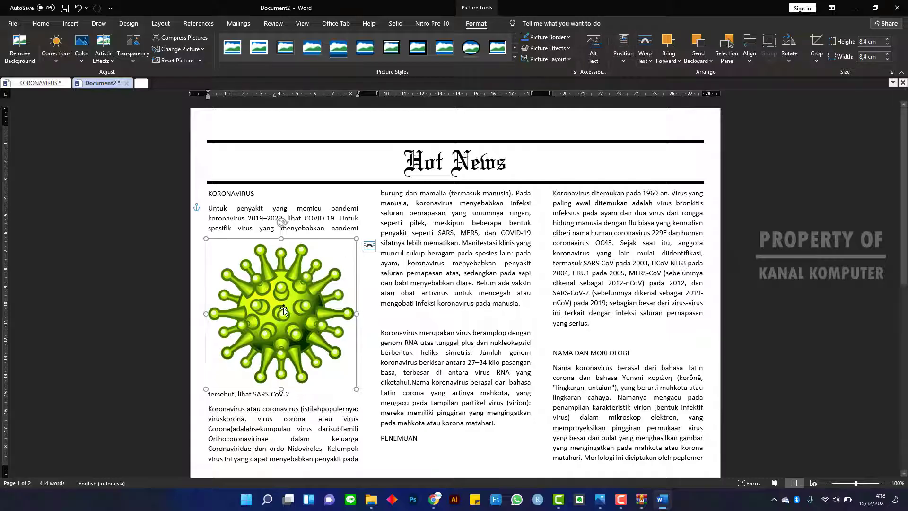
{"action": "left_click_drag", "start_coordinate": [283, 309], "coordinate": [280, 291]}
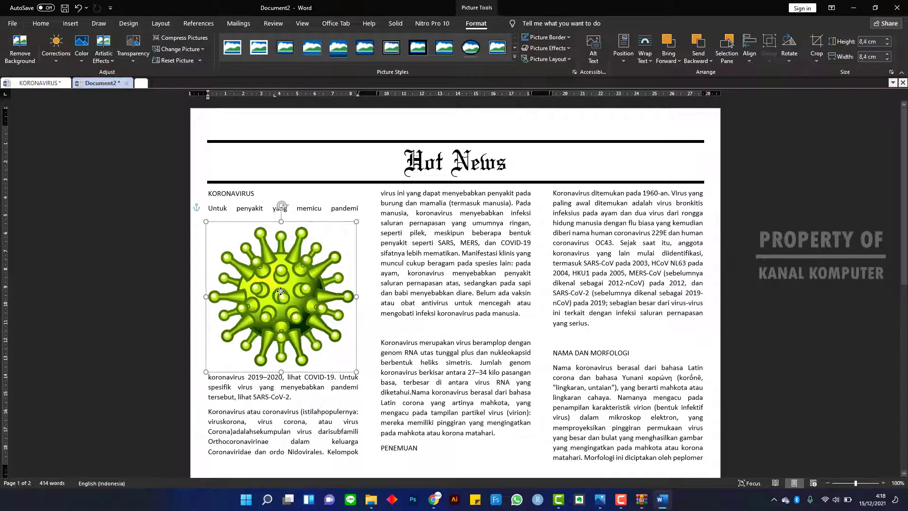
{"action": "left_click_drag", "start_coordinate": [280, 291], "coordinate": [345, 290]}
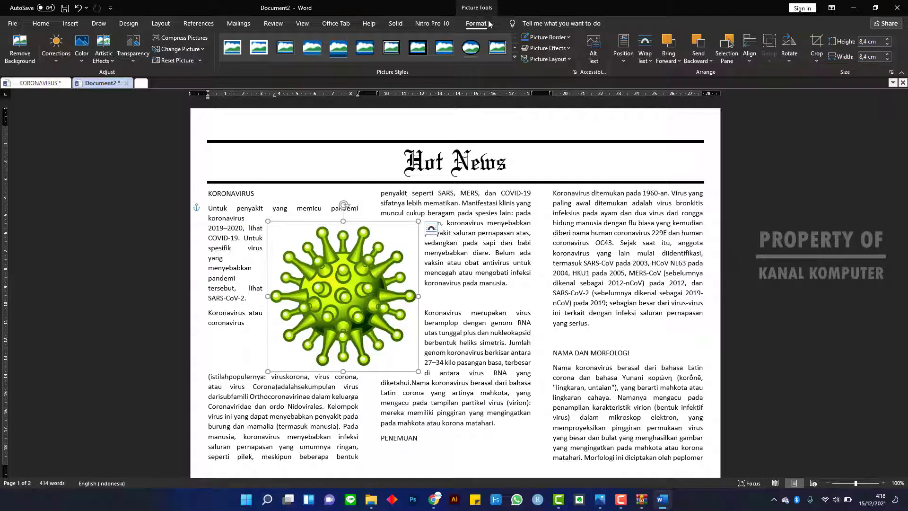
- Remove the virus picture's background with Remove Background and keep the changes
{"action": "left_click", "coordinate": [27, 55]}
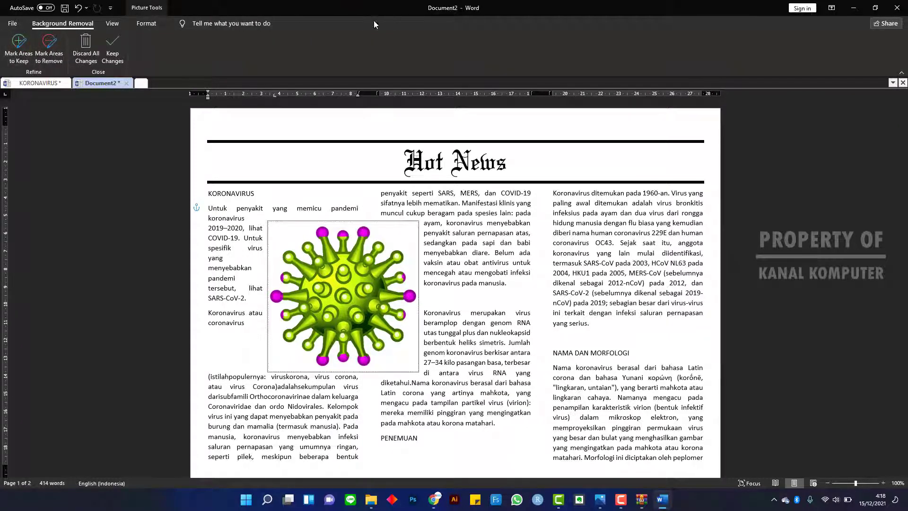
{"action": "left_click", "coordinate": [112, 49]}
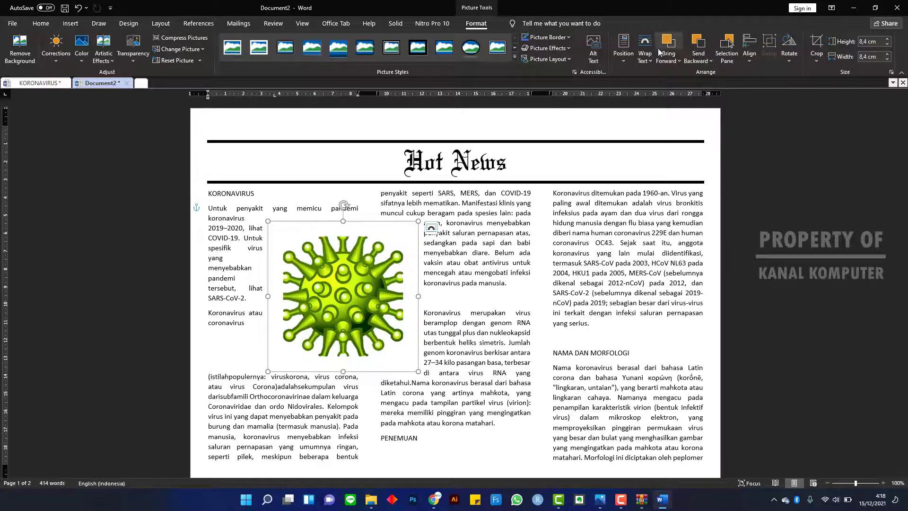
{"action": "left_click", "coordinate": [650, 61]}
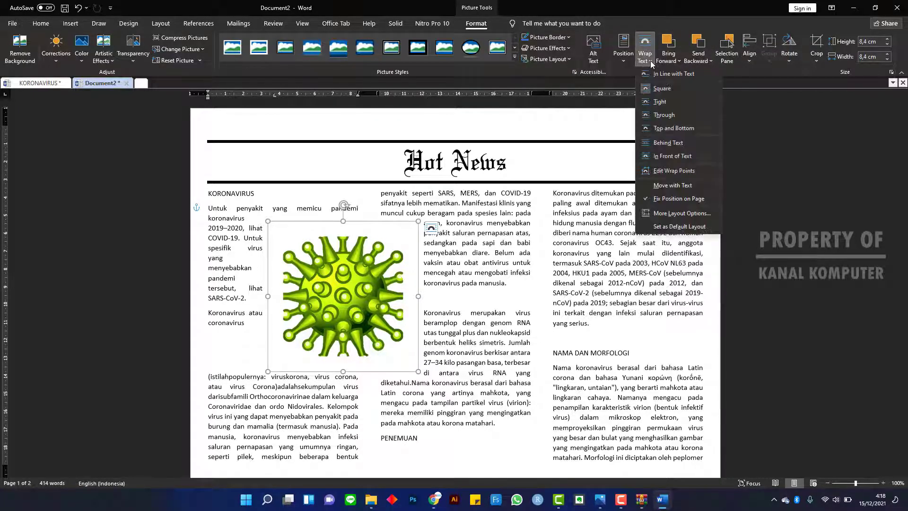
{"action": "left_click", "coordinate": [664, 115]}
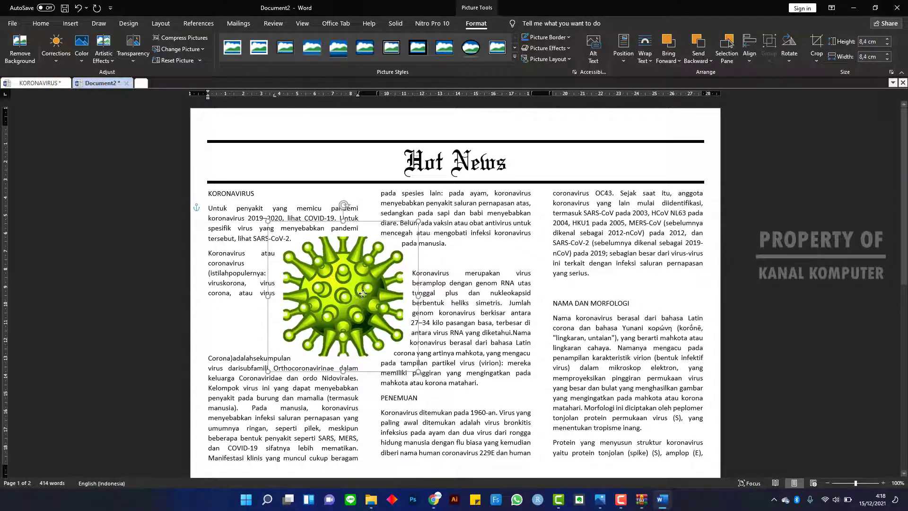
{"action": "left_click_drag", "start_coordinate": [367, 294], "coordinate": [387, 290]}
{"action": "left_click", "coordinate": [488, 264]}
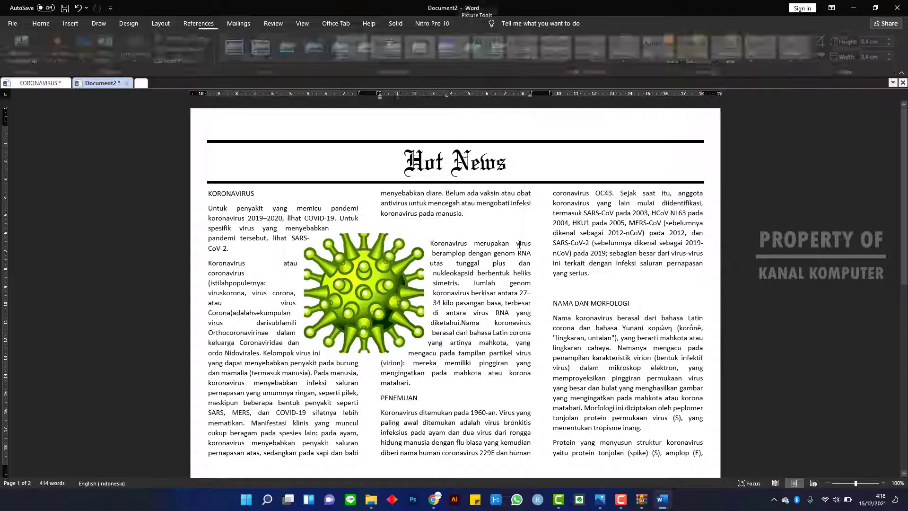
{"action": "scroll", "coordinate": [510, 264], "scroll_direction": "down", "scroll_amount": 2}
{"action": "scroll", "coordinate": [511, 264], "scroll_direction": "up", "scroll_amount": 2}
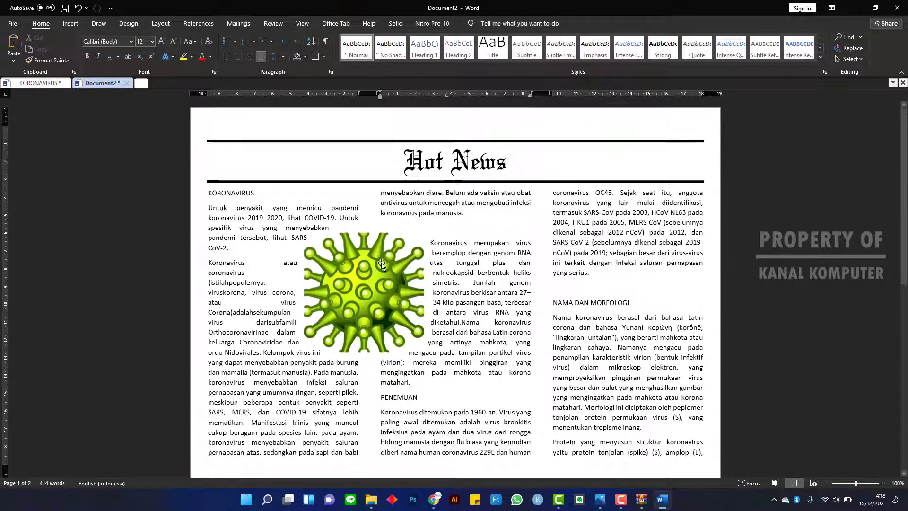
{"action": "scroll", "coordinate": [418, 266], "scroll_direction": "down", "scroll_amount": 3}
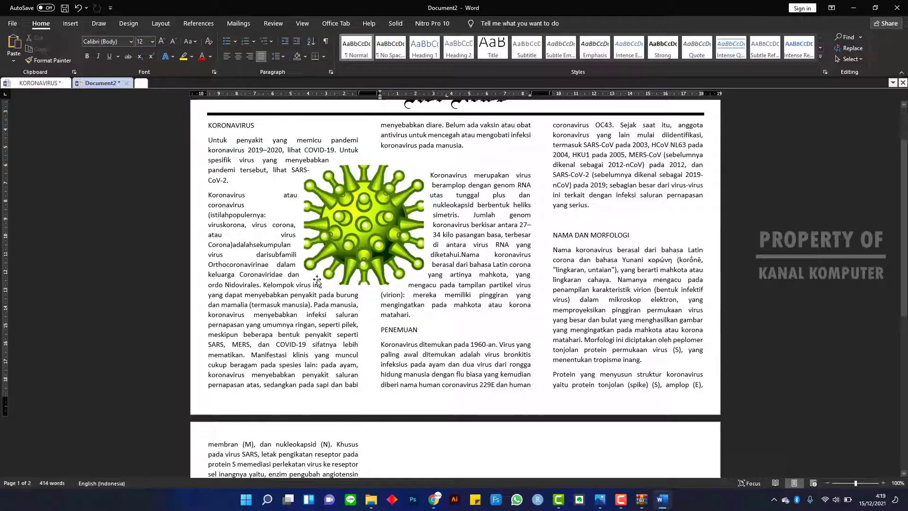
{"action": "scroll", "coordinate": [474, 230], "scroll_direction": "up", "scroll_amount": 2}
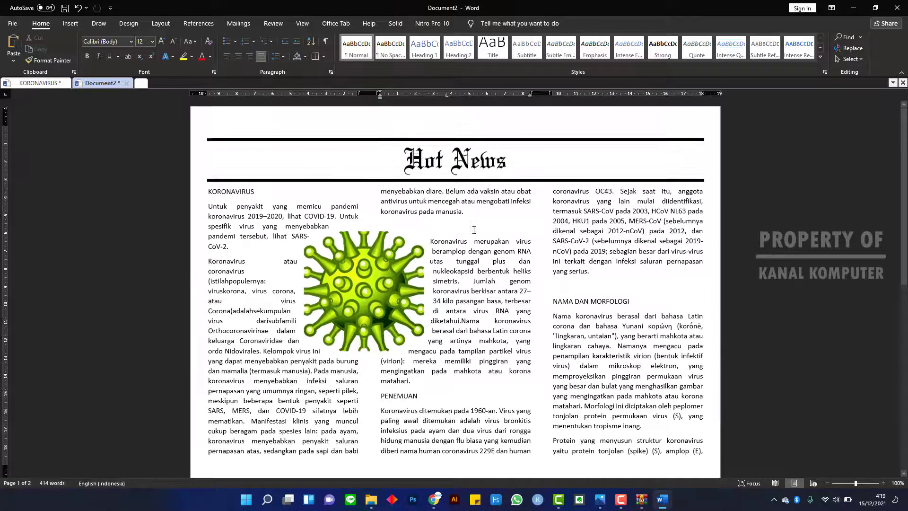
{"action": "scroll", "coordinate": [474, 229], "scroll_direction": "down", "scroll_amount": 5}
{"action": "scroll", "coordinate": [473, 229], "scroll_direction": "down", "scroll_amount": 4}
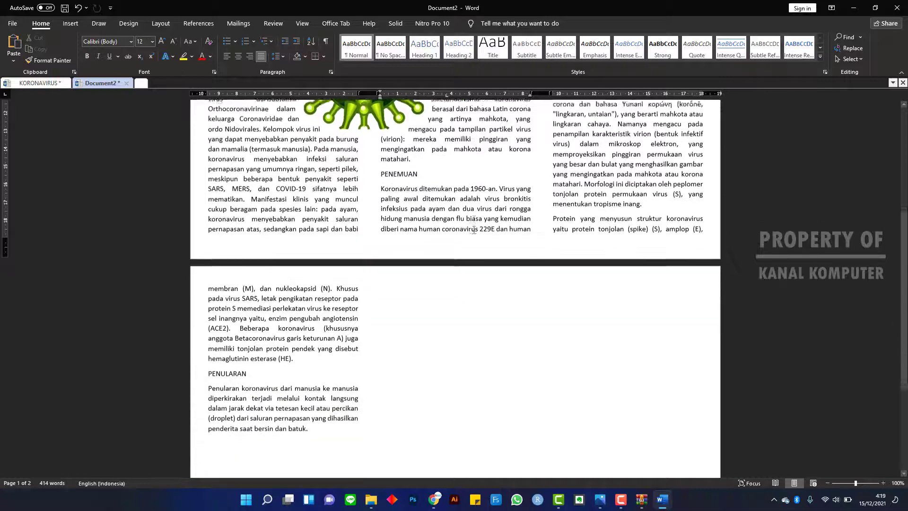
{"action": "scroll", "coordinate": [425, 231], "scroll_direction": "up", "scroll_amount": 5}
{"action": "scroll", "coordinate": [360, 235], "scroll_direction": "up", "scroll_amount": 5}
- Nudge the virus picture slightly down and right, then place the cursor before 'Untuk'
{"action": "left_click_drag", "start_coordinate": [352, 270], "coordinate": [359, 291]}
{"action": "left_click", "coordinate": [508, 245]}
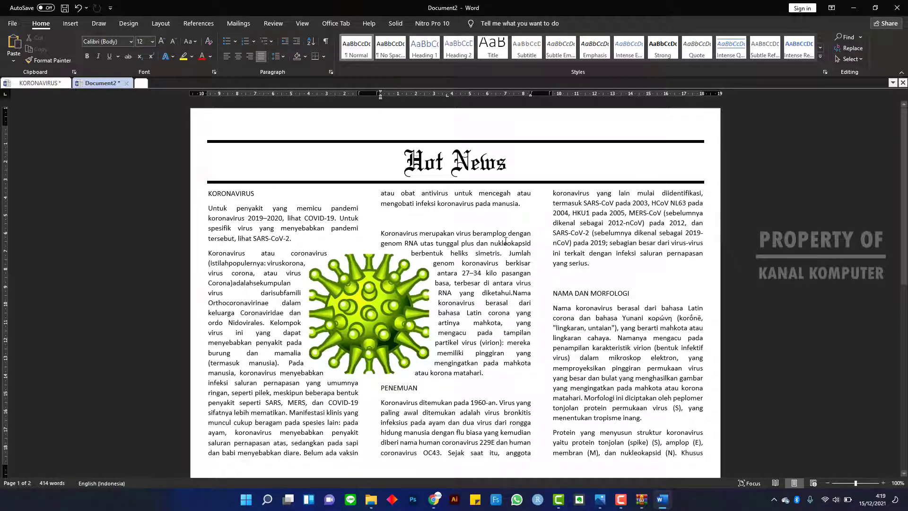
{"action": "scroll", "coordinate": [453, 252], "scroll_direction": "down", "scroll_amount": 3}
{"action": "scroll", "coordinate": [473, 250], "scroll_direction": "down", "scroll_amount": 3}
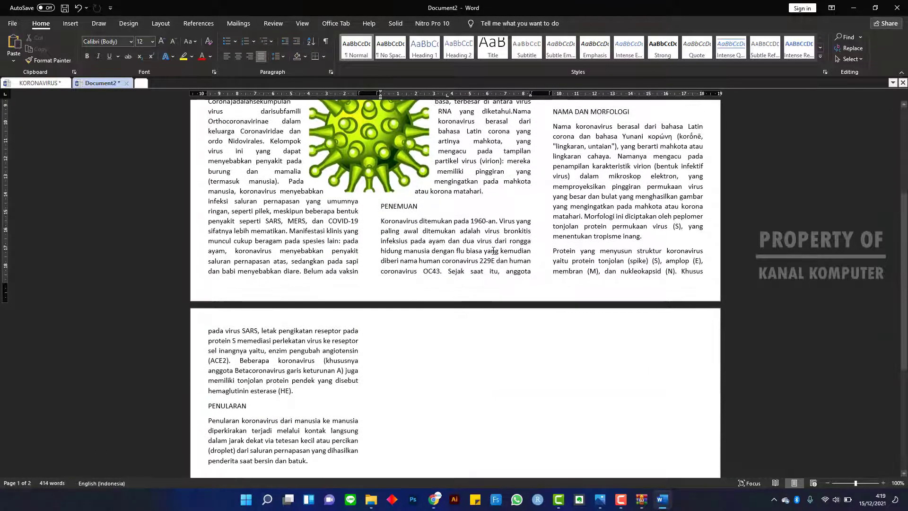
{"action": "scroll", "coordinate": [493, 250], "scroll_direction": "up", "scroll_amount": 3}
{"action": "scroll", "coordinate": [493, 248], "scroll_direction": "up", "scroll_amount": 3}
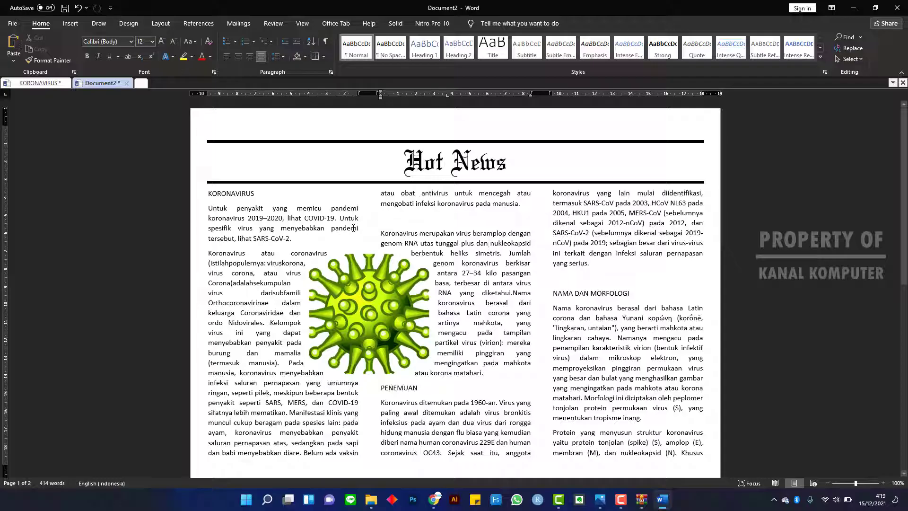
{"action": "left_click", "coordinate": [208, 208]}
{"action": "scroll", "coordinate": [241, 208], "scroll_direction": "down", "scroll_amount": 1}
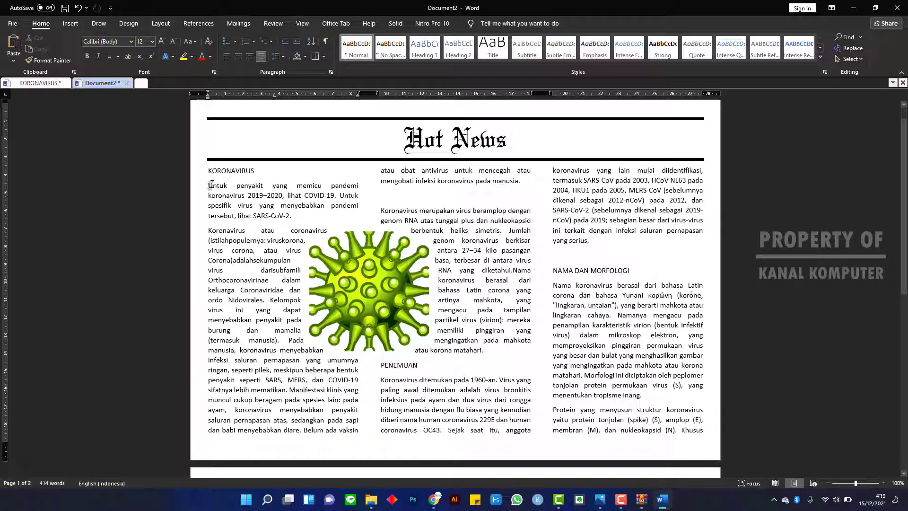
- Multi-select the initial letters U, K, N and P of the Untuk, Koronavirus, Nama and Penularan paragraphs
{"action": "left_click_drag", "start_coordinate": [208, 185], "coordinate": [212, 185]}
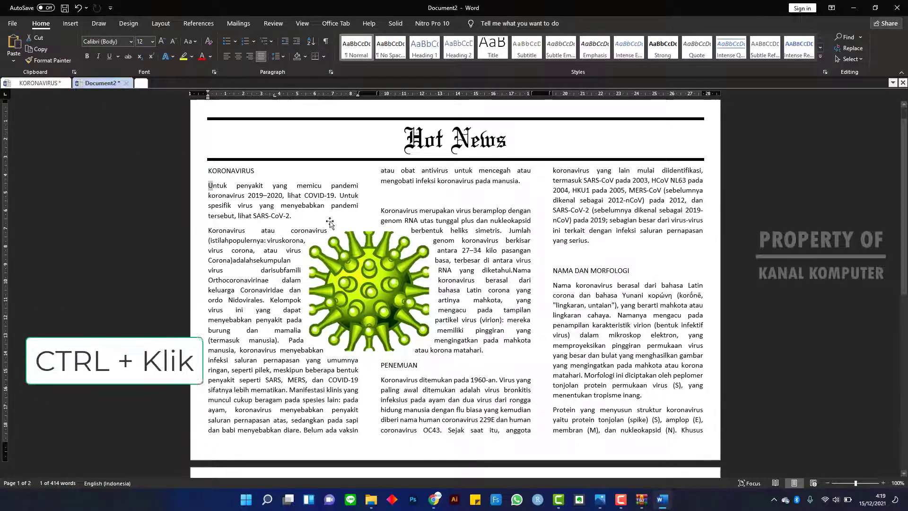
{"action": "scroll", "coordinate": [357, 310], "scroll_direction": "down", "scroll_amount": 1}
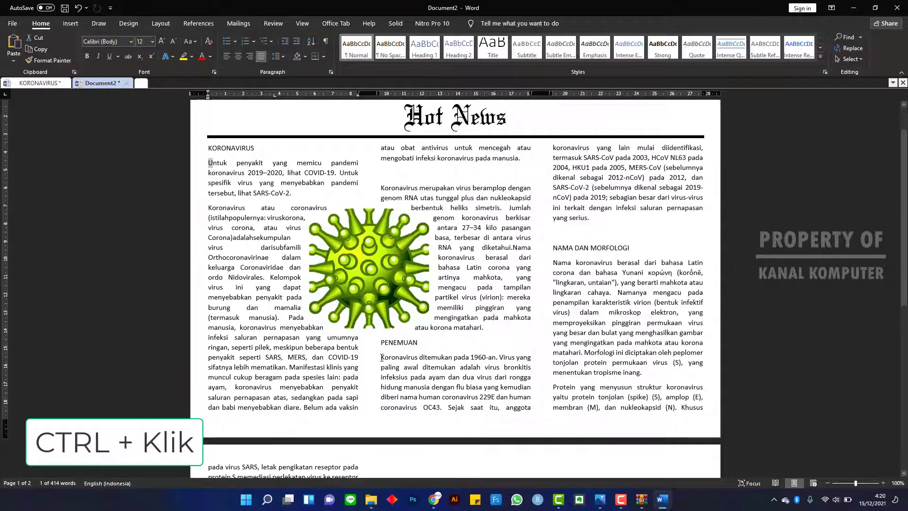
{"action": "left_click", "coordinate": [381, 358], "text": "ctrl"}
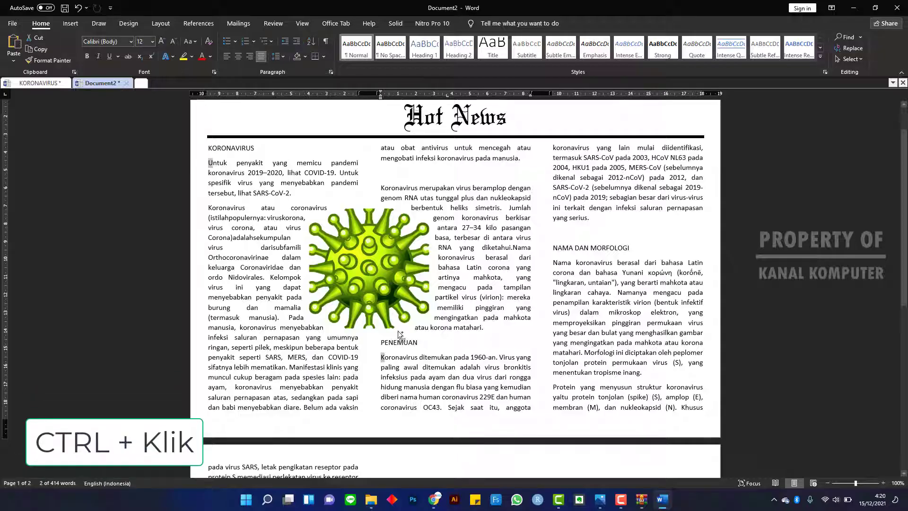
{"action": "left_click", "coordinate": [553, 261], "text": "ctrl"}
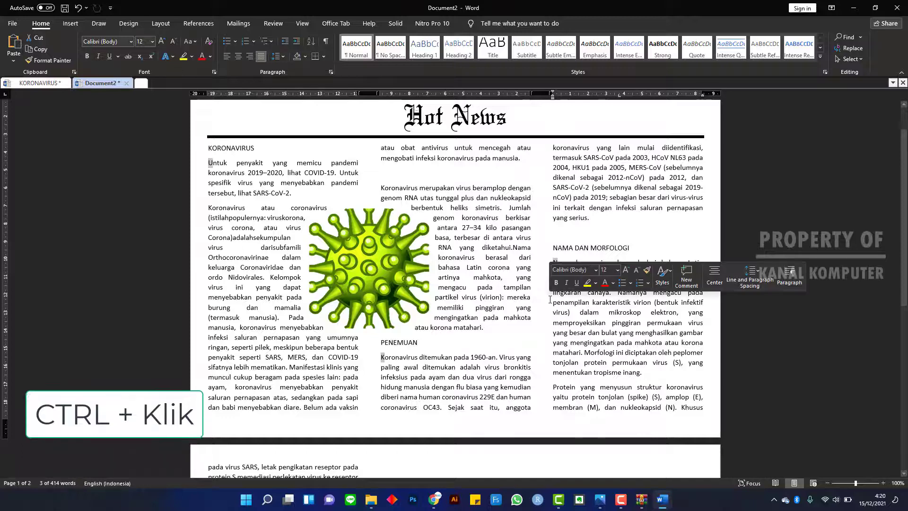
{"action": "scroll", "coordinate": [539, 306], "scroll_direction": "down", "scroll_amount": 3}
{"action": "scroll", "coordinate": [539, 307], "scroll_direction": "down", "scroll_amount": 2}
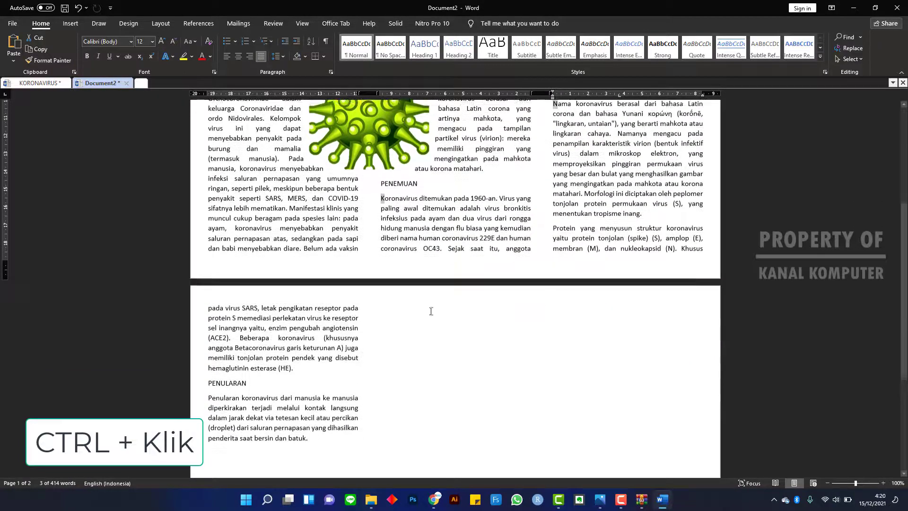
{"action": "left_click", "coordinate": [209, 397], "text": "ctrl"}
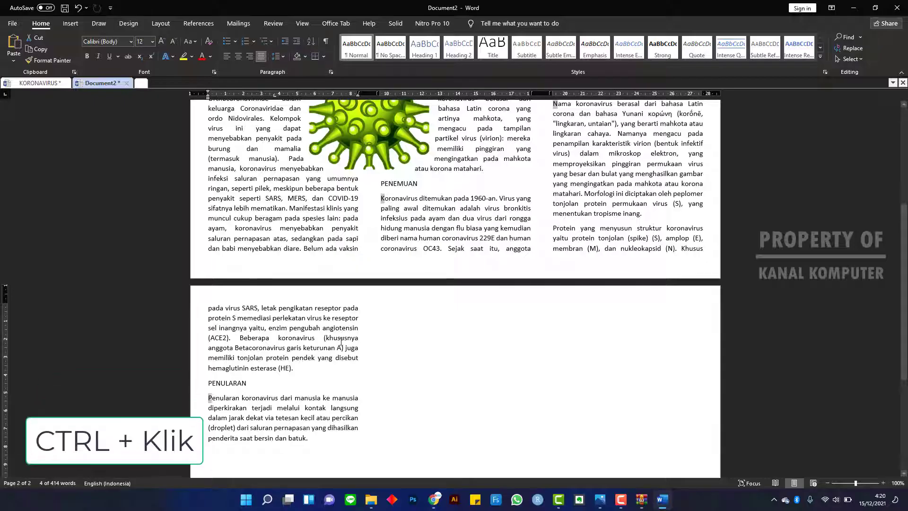
{"action": "scroll", "coordinate": [472, 293], "scroll_direction": "up", "scroll_amount": 7}
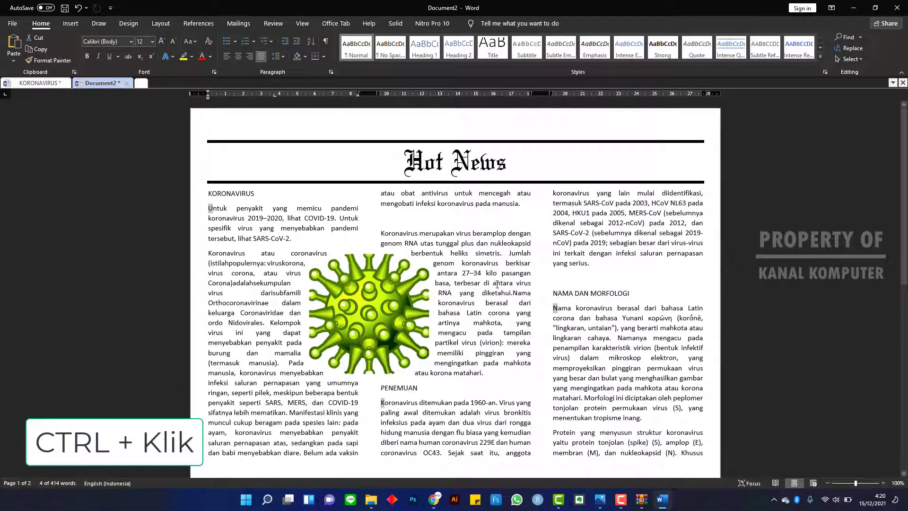
{"action": "scroll", "coordinate": [491, 286], "scroll_direction": "down", "scroll_amount": 5}
{"action": "scroll", "coordinate": [473, 288], "scroll_direction": "down", "scroll_amount": 1}
{"action": "scroll", "coordinate": [449, 293], "scroll_direction": "up", "scroll_amount": 4}
{"action": "scroll", "coordinate": [413, 301], "scroll_direction": "up", "scroll_amount": 1}
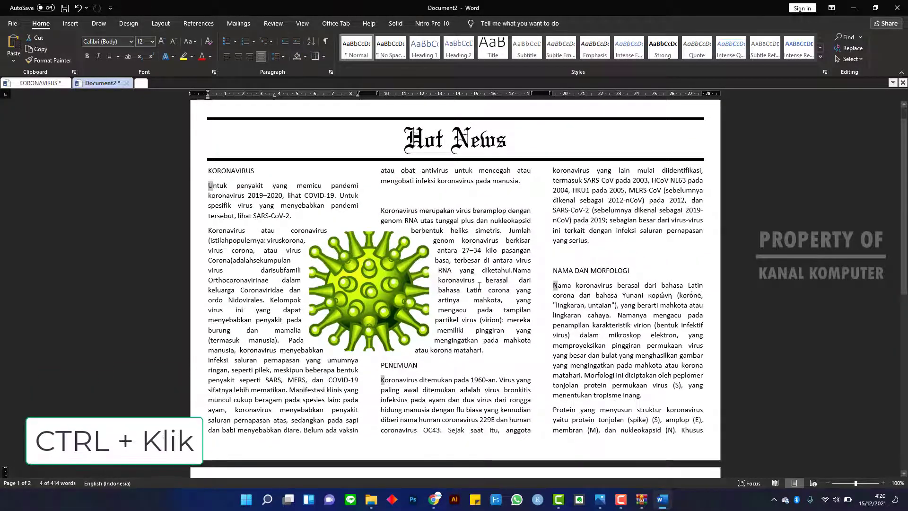
{"action": "scroll", "coordinate": [473, 293], "scroll_direction": "down", "scroll_amount": 3}
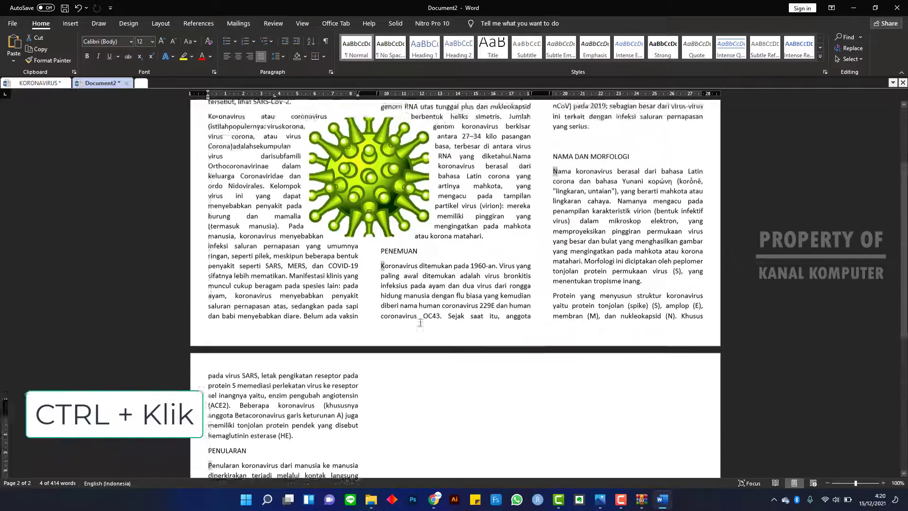
{"action": "scroll", "coordinate": [420, 322], "scroll_direction": "up", "scroll_amount": 4}
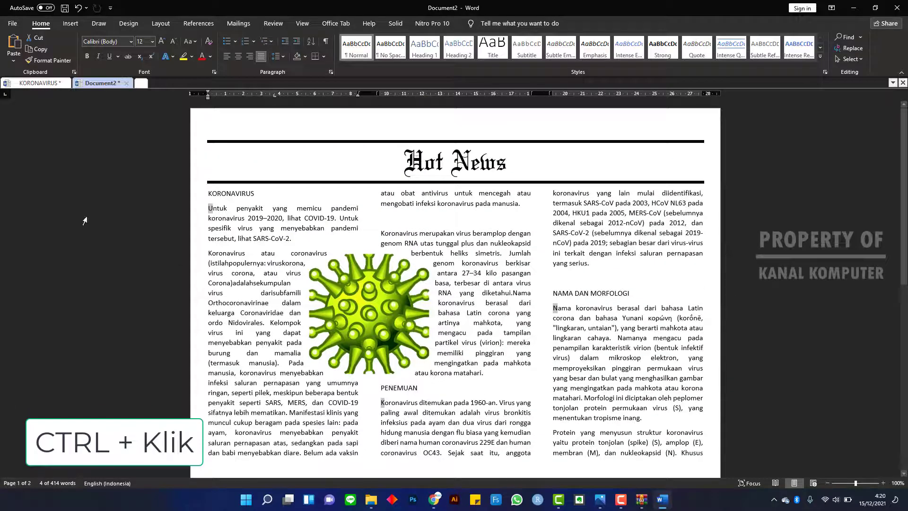
- Apply Dropped drop caps to the Untuk, Koronavirus, Nama and Penularan paragraph openings
{"action": "left_click", "coordinate": [69, 24]}
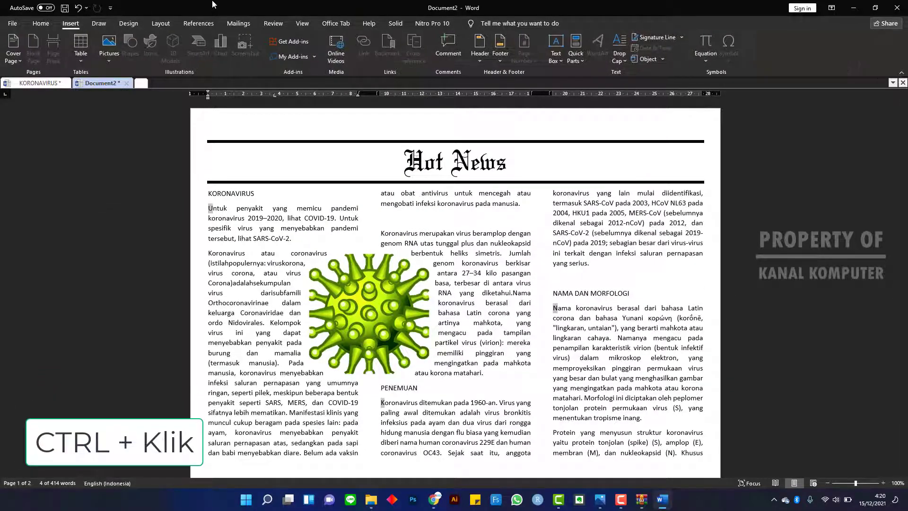
{"action": "left_click", "coordinate": [623, 62]}
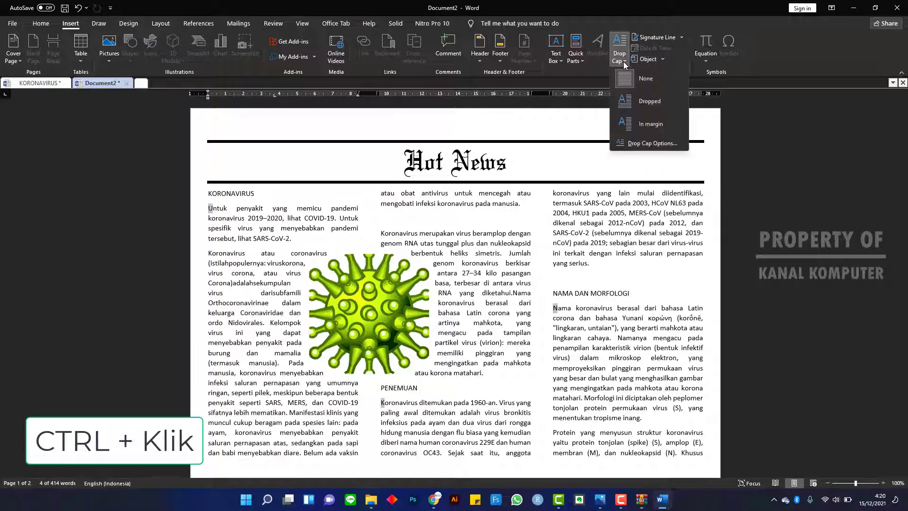
{"action": "left_click", "coordinate": [653, 106]}
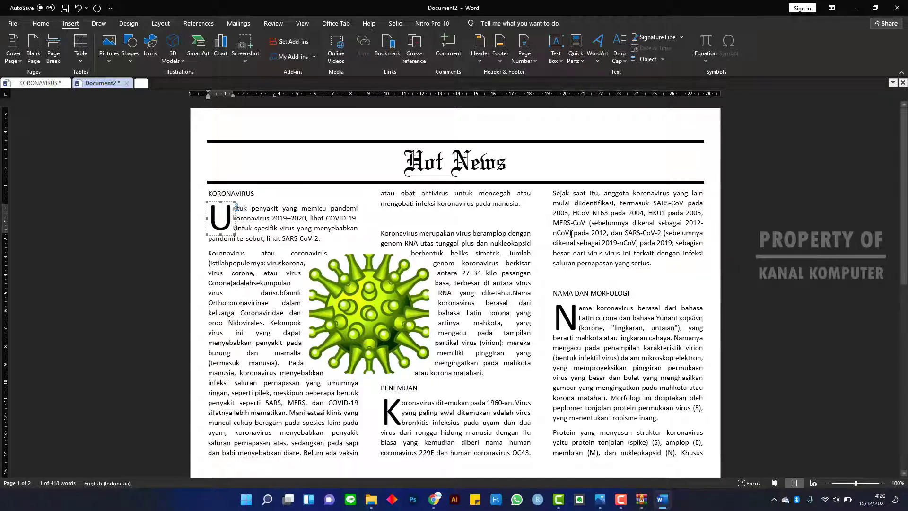
{"action": "scroll", "coordinate": [567, 234], "scroll_direction": "down", "scroll_amount": 4}
{"action": "scroll", "coordinate": [568, 234], "scroll_direction": "down", "scroll_amount": 5}
{"action": "scroll", "coordinate": [567, 233], "scroll_direction": "down", "scroll_amount": 4}
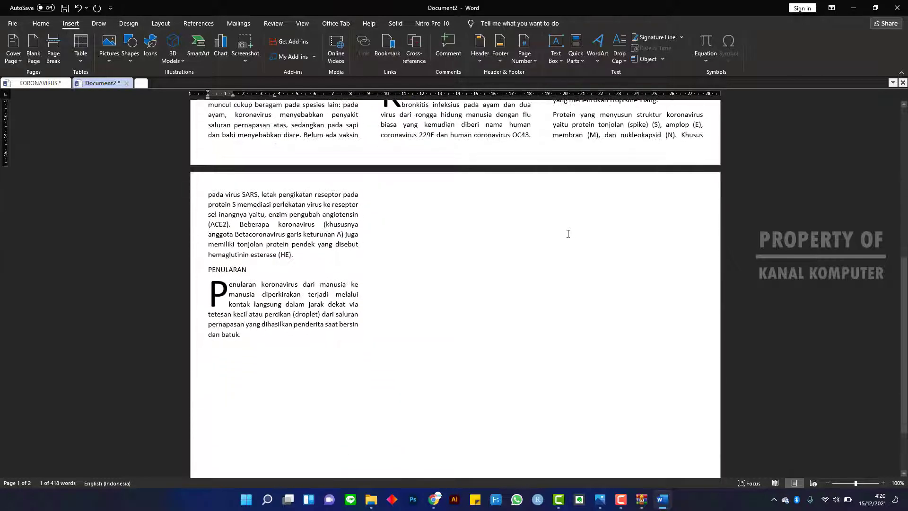
{"action": "scroll", "coordinate": [567, 233], "scroll_direction": "up", "scroll_amount": 7}
{"action": "scroll", "coordinate": [568, 233], "scroll_direction": "up", "scroll_amount": 6}
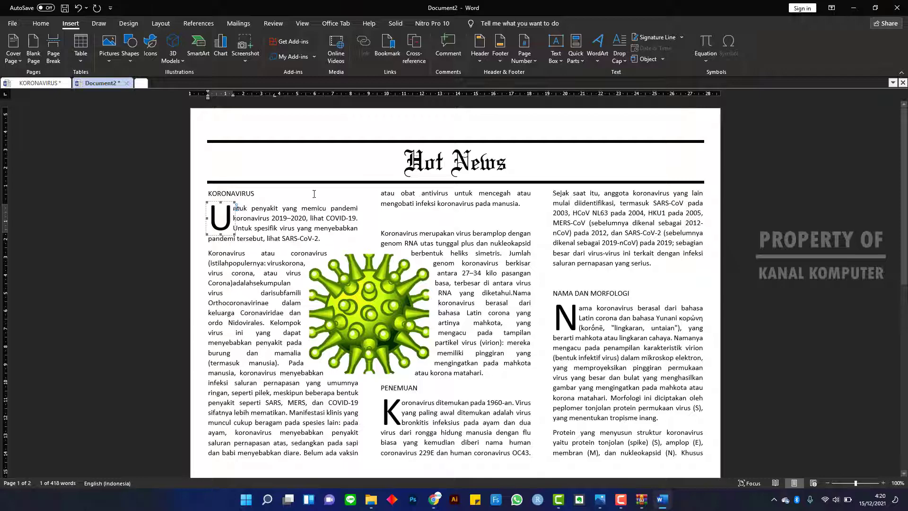
- Deselect the drop cap frame and review the 418-word three-column article
{"action": "left_click", "coordinate": [320, 209]}
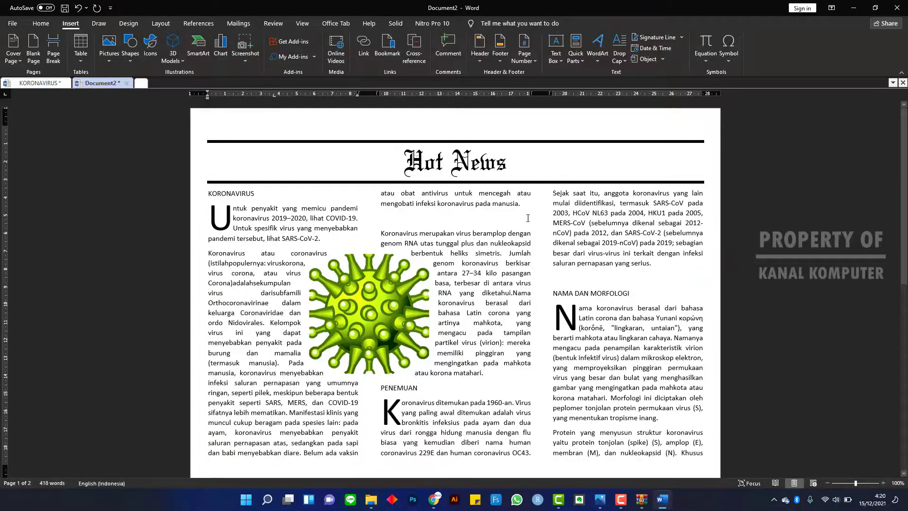
{"action": "scroll", "coordinate": [547, 214], "scroll_direction": "down", "scroll_amount": 7}
{"action": "scroll", "coordinate": [546, 214], "scroll_direction": "down", "scroll_amount": 4}
{"action": "scroll", "coordinate": [547, 215], "scroll_direction": "up", "scroll_amount": 2}
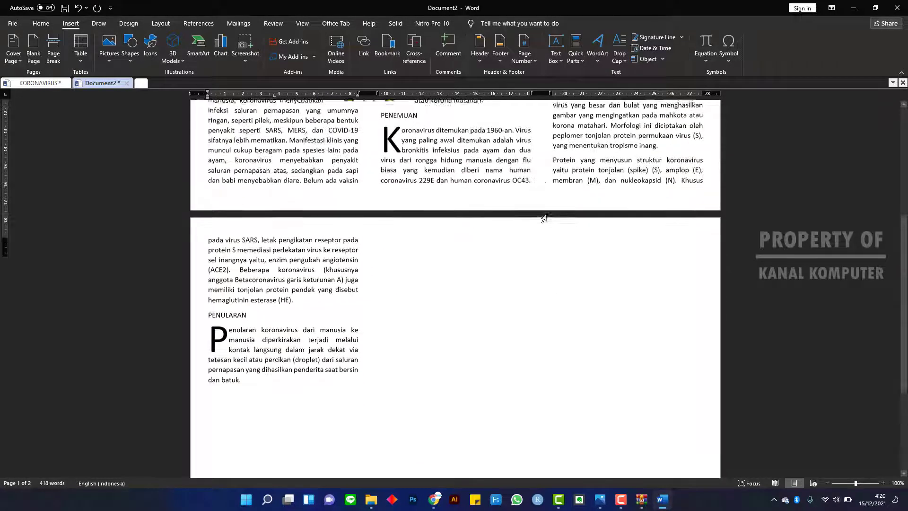
{"action": "scroll", "coordinate": [546, 215], "scroll_direction": "up", "scroll_amount": 6}
{"action": "scroll", "coordinate": [544, 216], "scroll_direction": "up", "scroll_amount": 3}
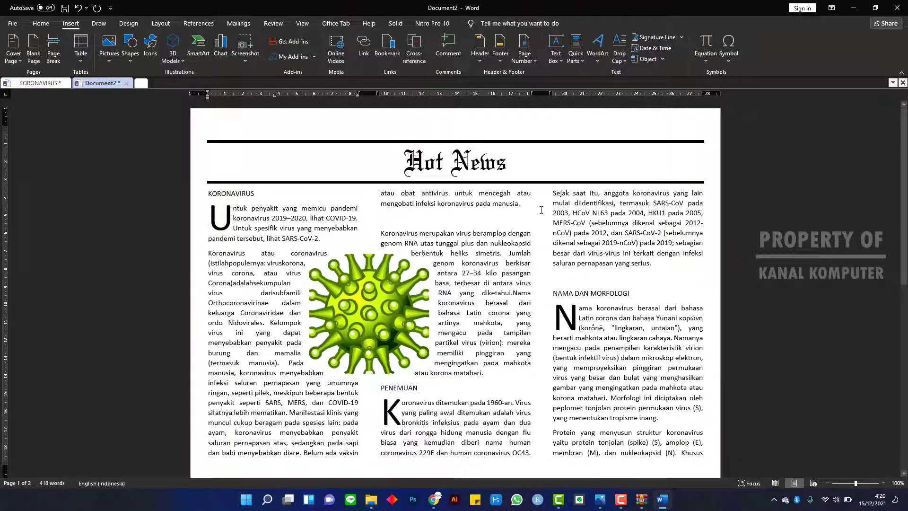
- Set the page colour to Light Gray, Background 2, Darker 25%
{"action": "left_click", "coordinate": [128, 23]}
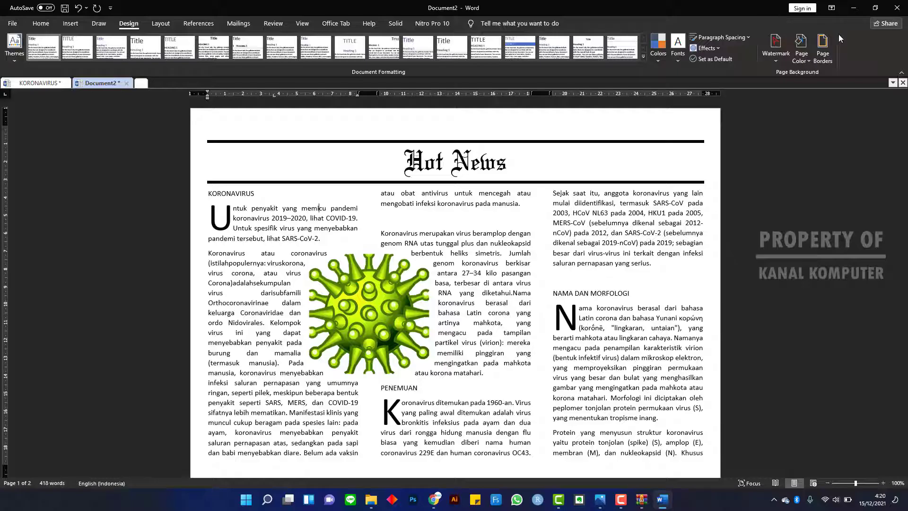
{"action": "left_click", "coordinate": [807, 61]}
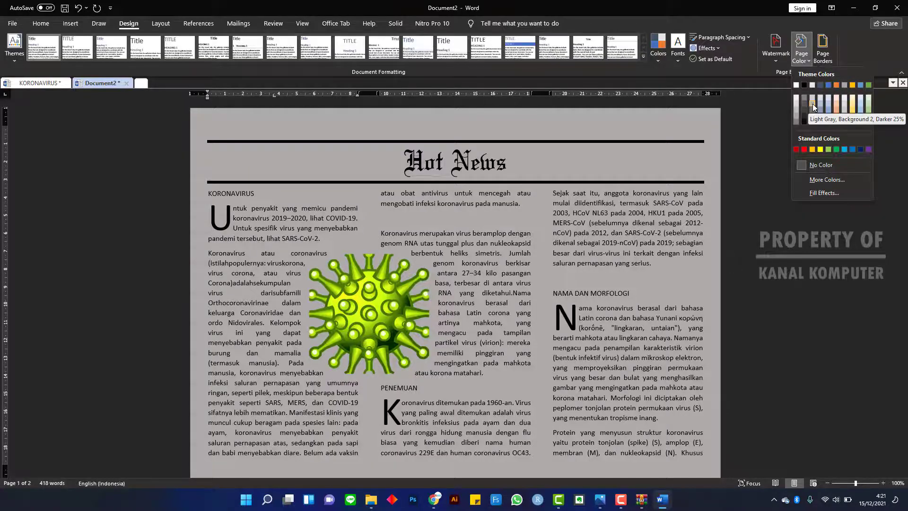
{"action": "left_click", "coordinate": [813, 105]}
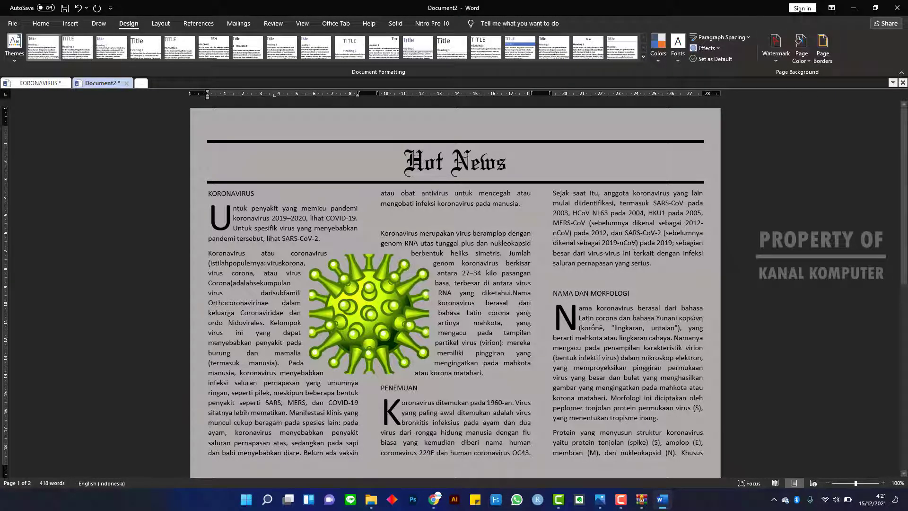
{"action": "scroll", "coordinate": [595, 244], "scroll_direction": "down", "scroll_amount": 5}
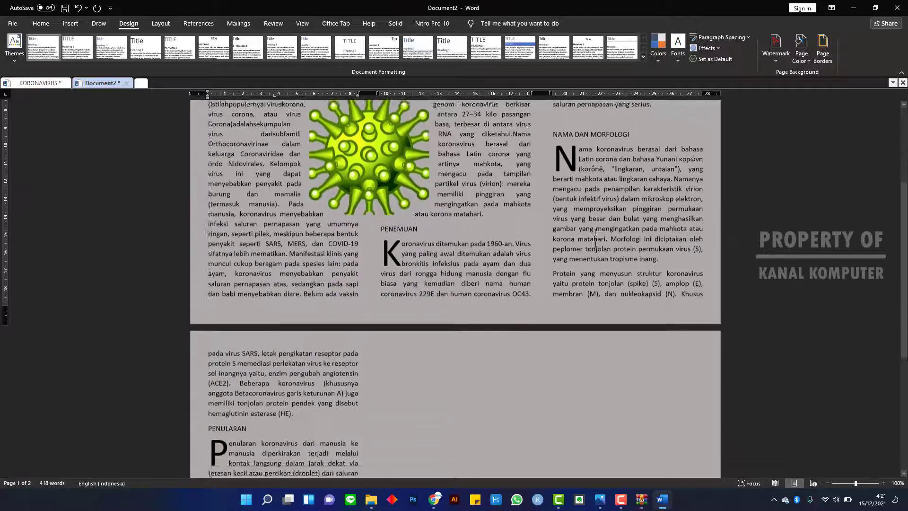
{"action": "scroll", "coordinate": [595, 244], "scroll_direction": "down", "scroll_amount": 5}
{"action": "scroll", "coordinate": [595, 243], "scroll_direction": "up", "scroll_amount": 1}
{"action": "scroll", "coordinate": [595, 243], "scroll_direction": "up", "scroll_amount": 6}
{"action": "scroll", "coordinate": [595, 244], "scroll_direction": "up", "scroll_amount": 5}
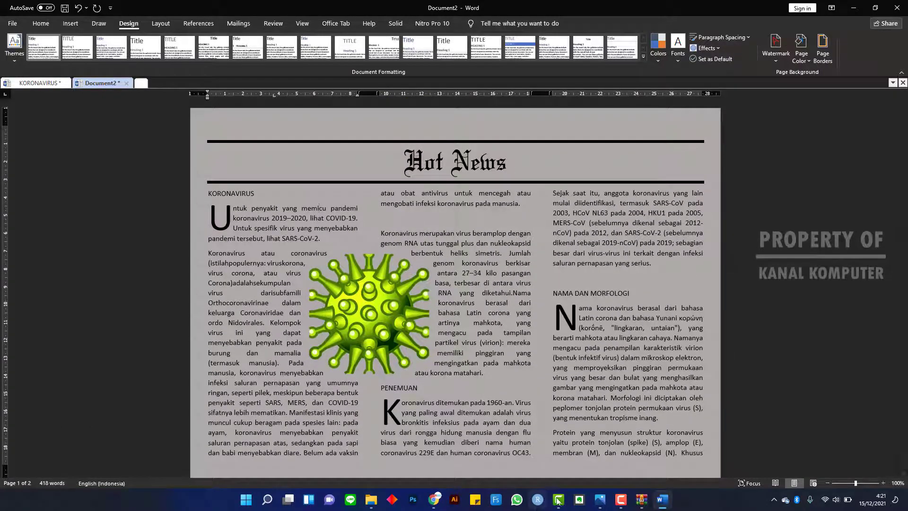
- Bring up the Content Layout koran.png checklist image in Photos
{"action": "left_click", "coordinate": [600, 499]}
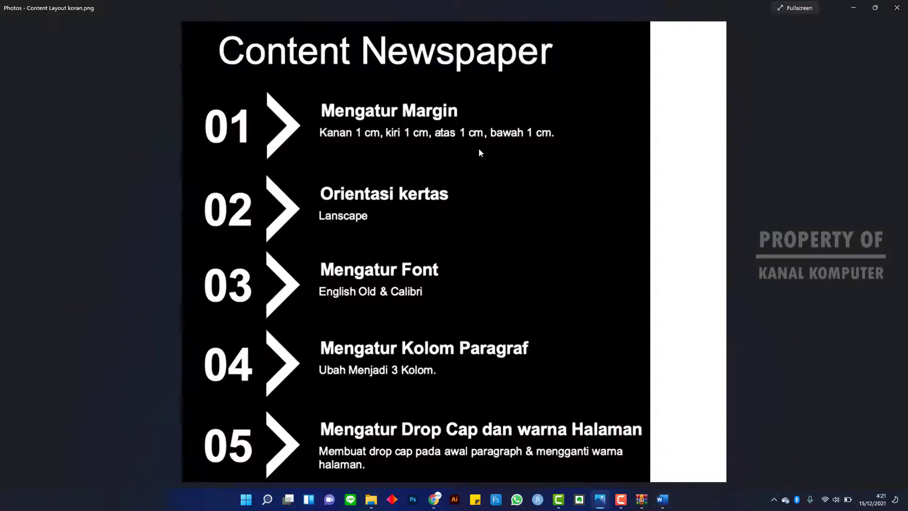